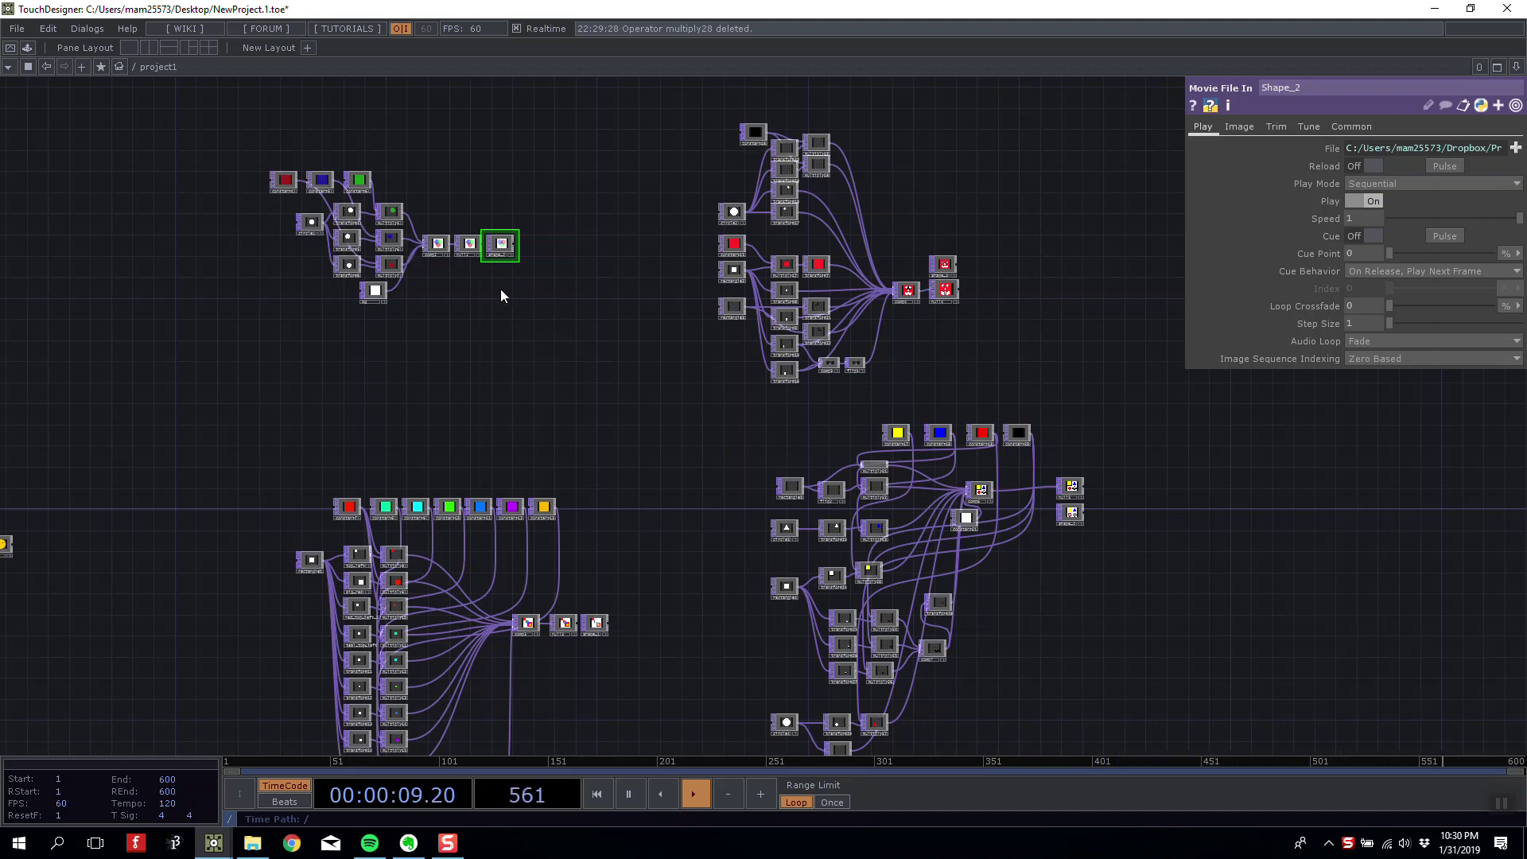
- Show null2 and Shape_2 side by side in the network background to compare the overlapping circles with the reference
drag(500, 289, 575, 324)
scroll(555, 318, up, 10)
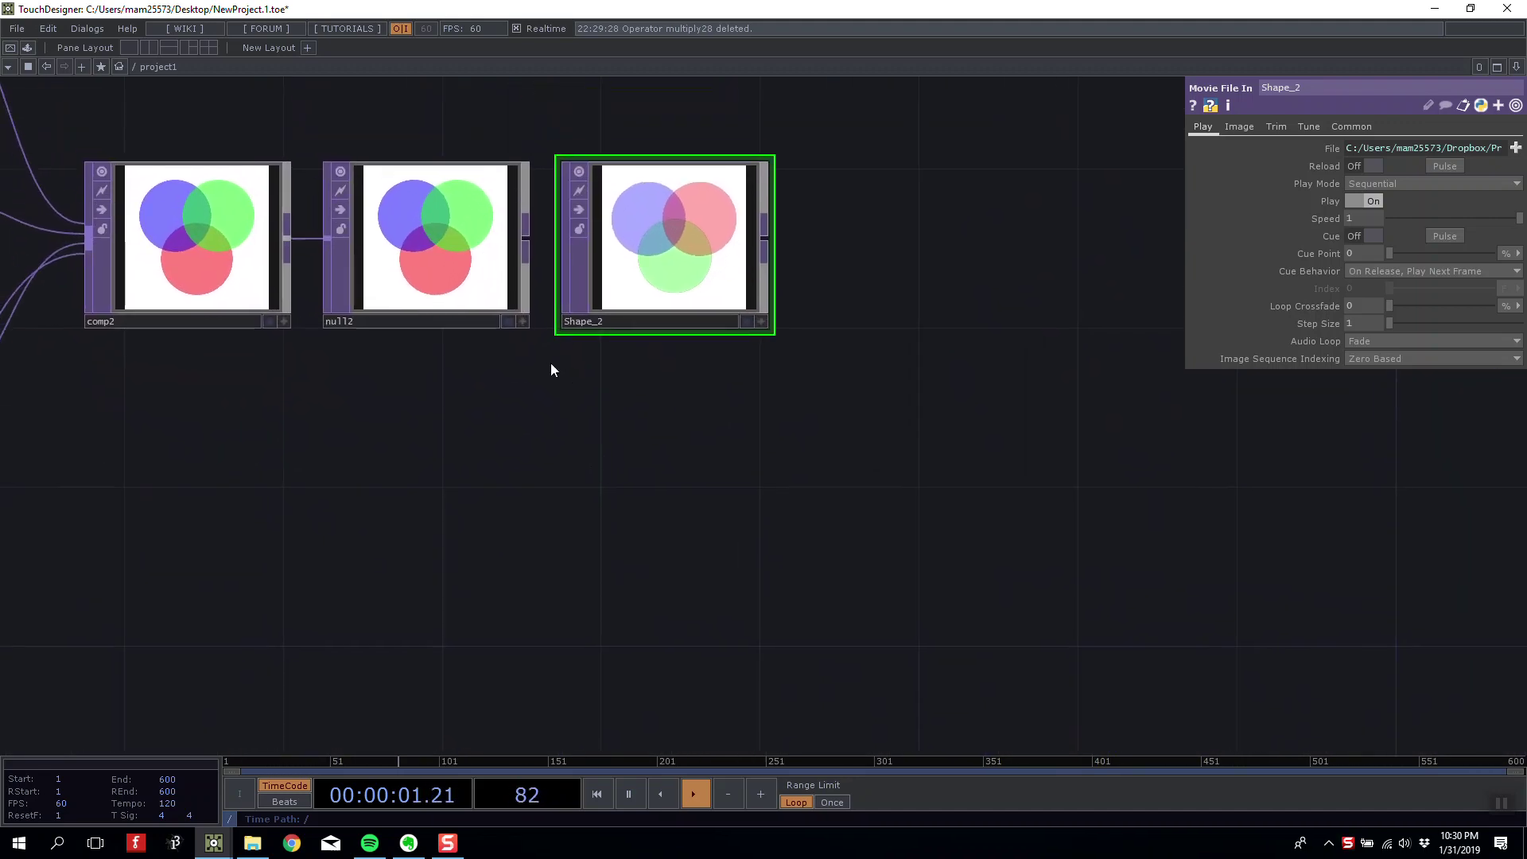
click(514, 334)
click(752, 333)
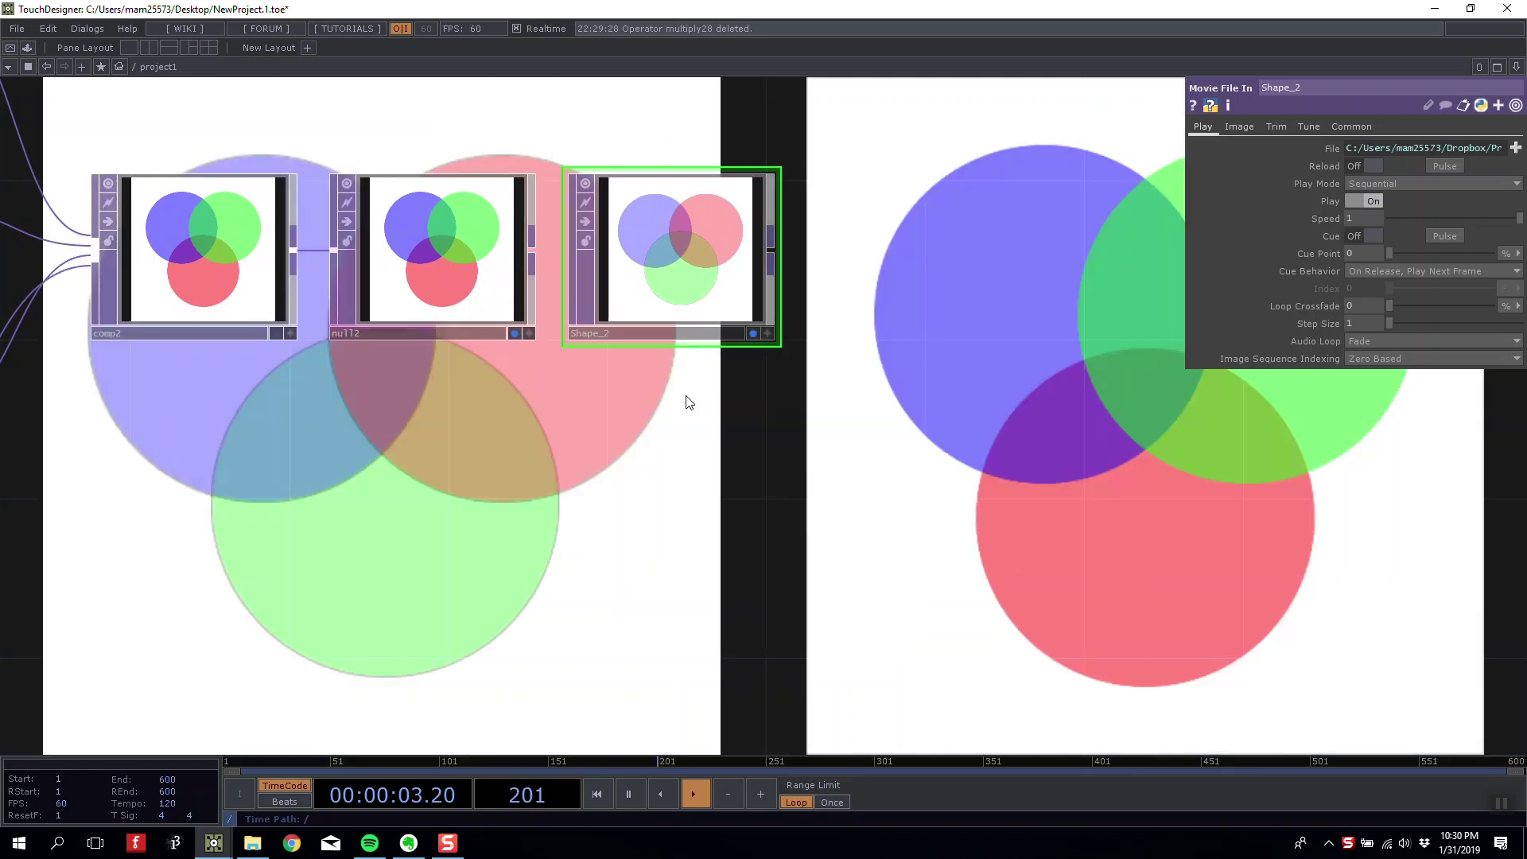
- Reposition circle1 and the red and blue Constant nodes, constant4 and constant5, within the overlapping-circles network
scroll(676, 413, down, 3)
scroll(715, 429, up, 2)
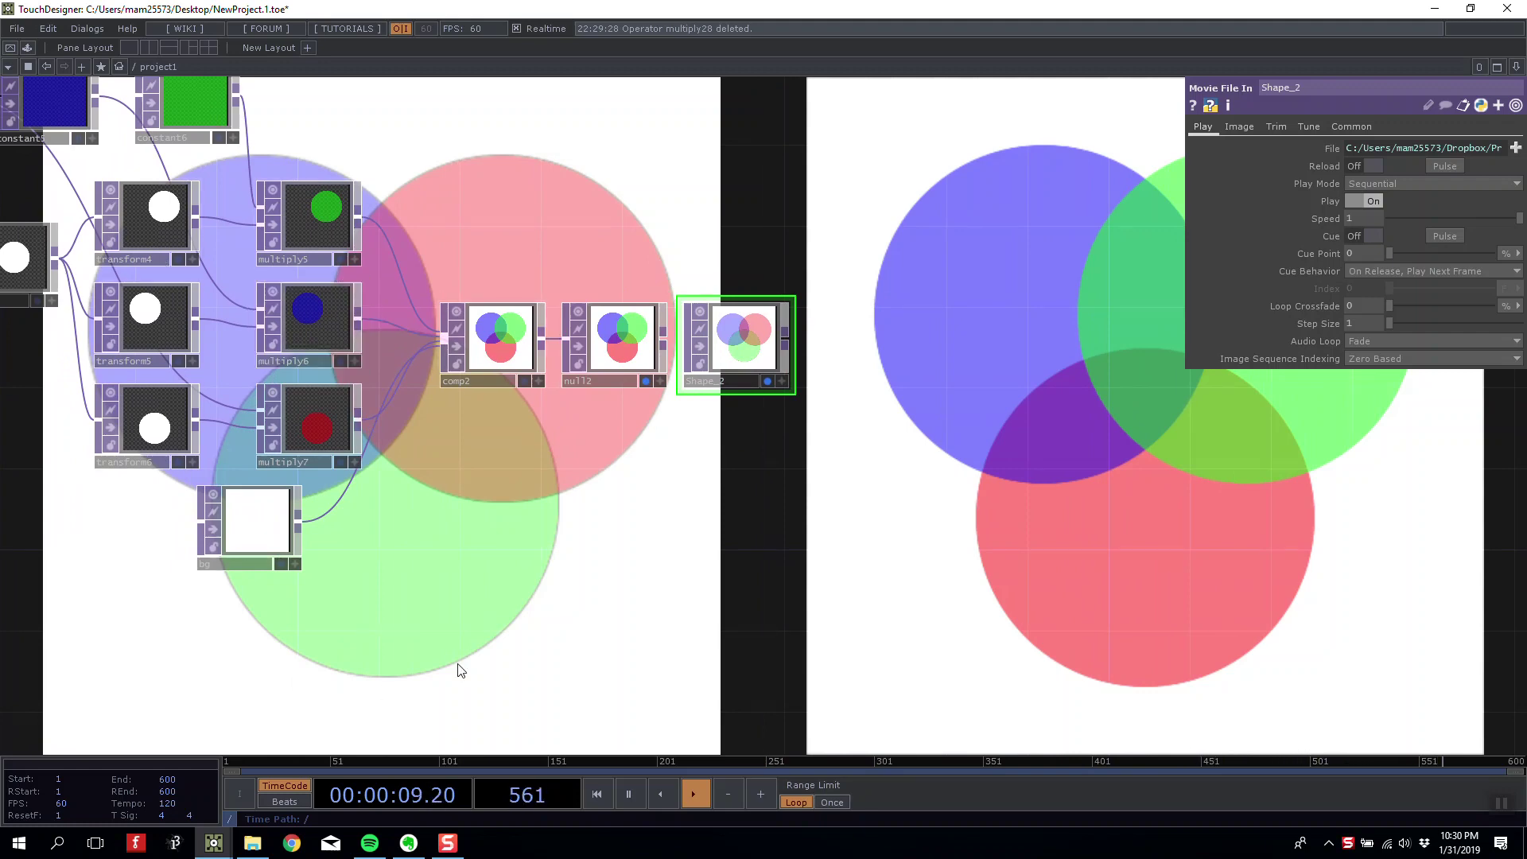
drag(497, 616, 698, 647)
drag(208, 295, 167, 295)
drag(184, 223, 193, 254)
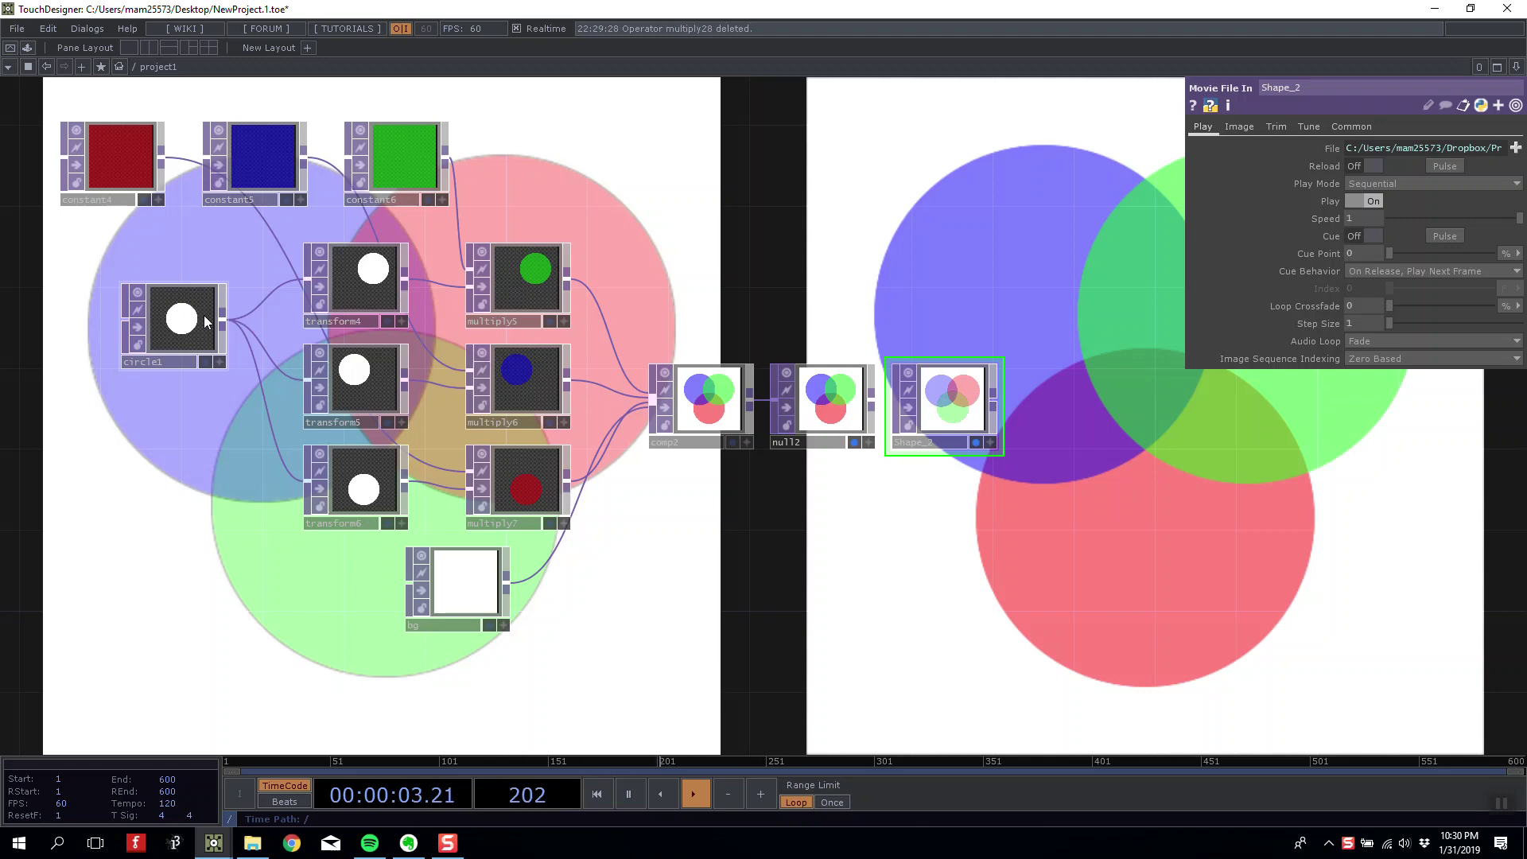
drag(129, 168, 263, 172)
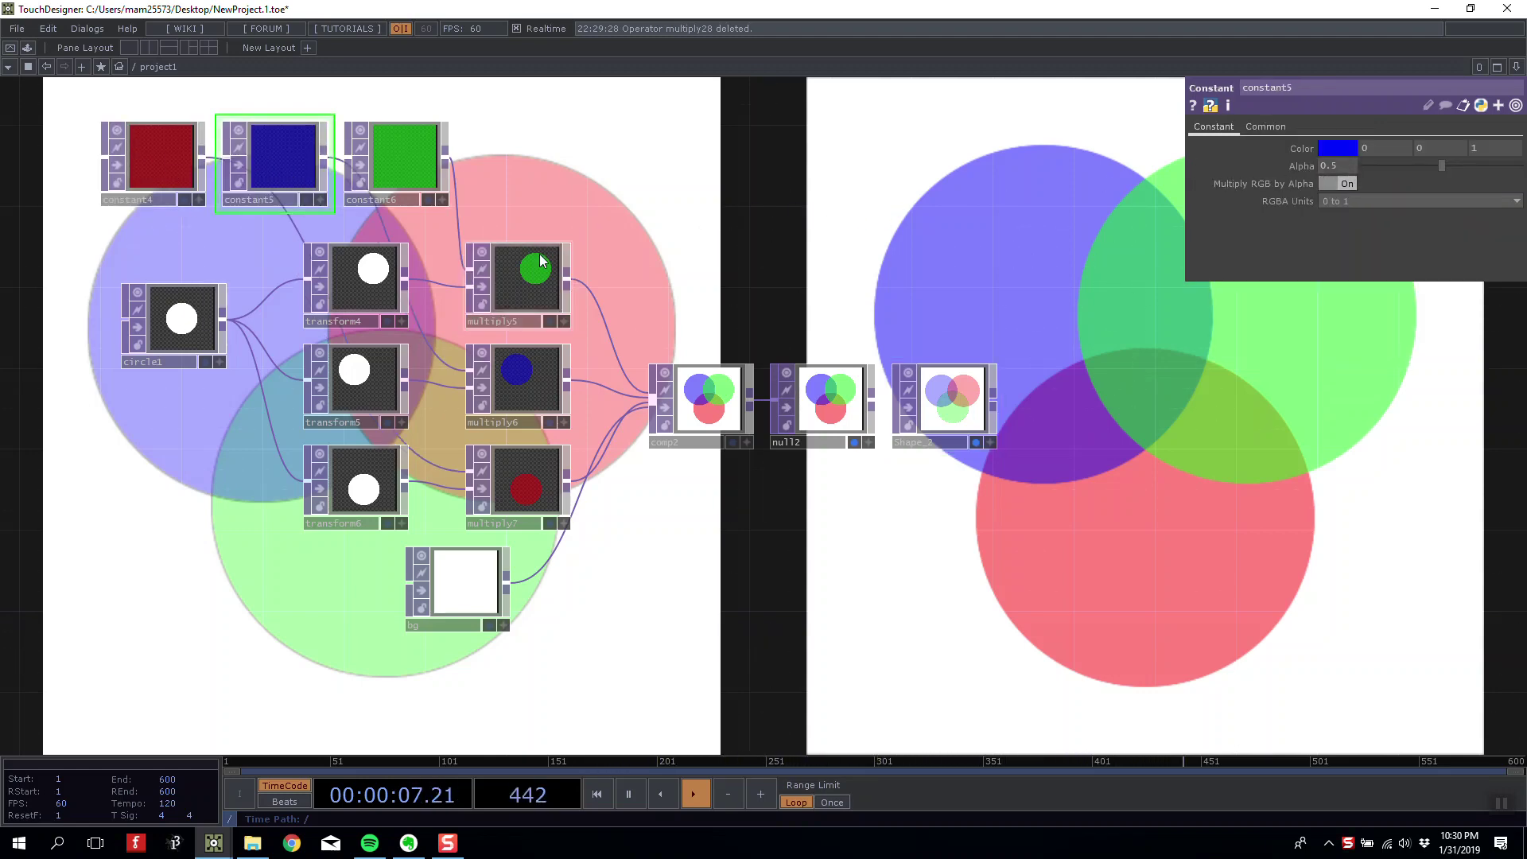
- Align the white bg Constant beneath the multiply nodes and bring up comp2's composite settings
scroll(708, 412, up, 3)
click(713, 404)
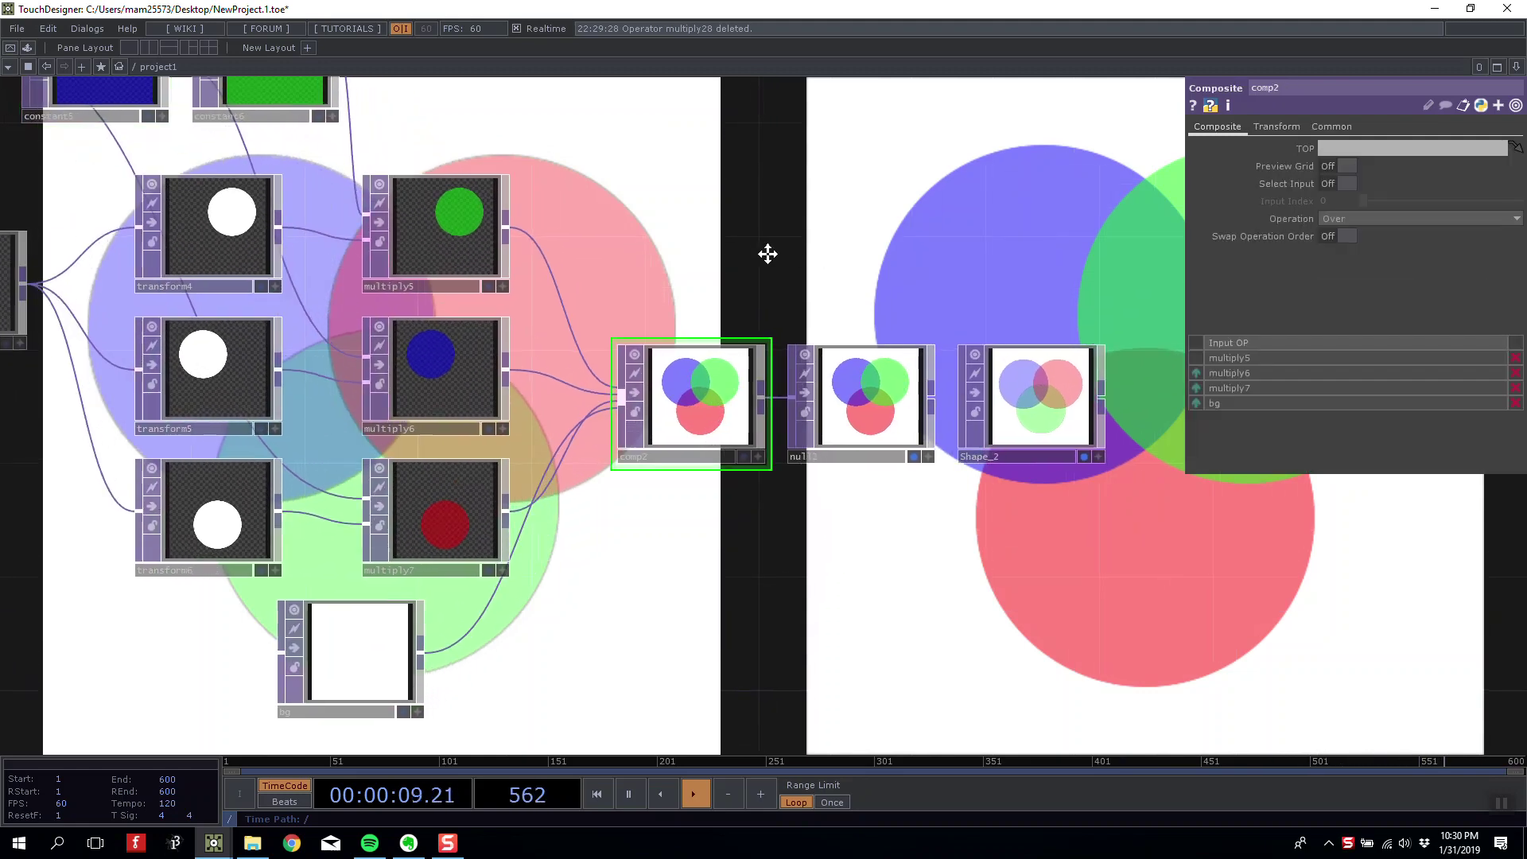
mouse_move(767, 254)
mouse_down()
mouse_move(766, 277)
mouse_move(776, 247)
mouse_up()
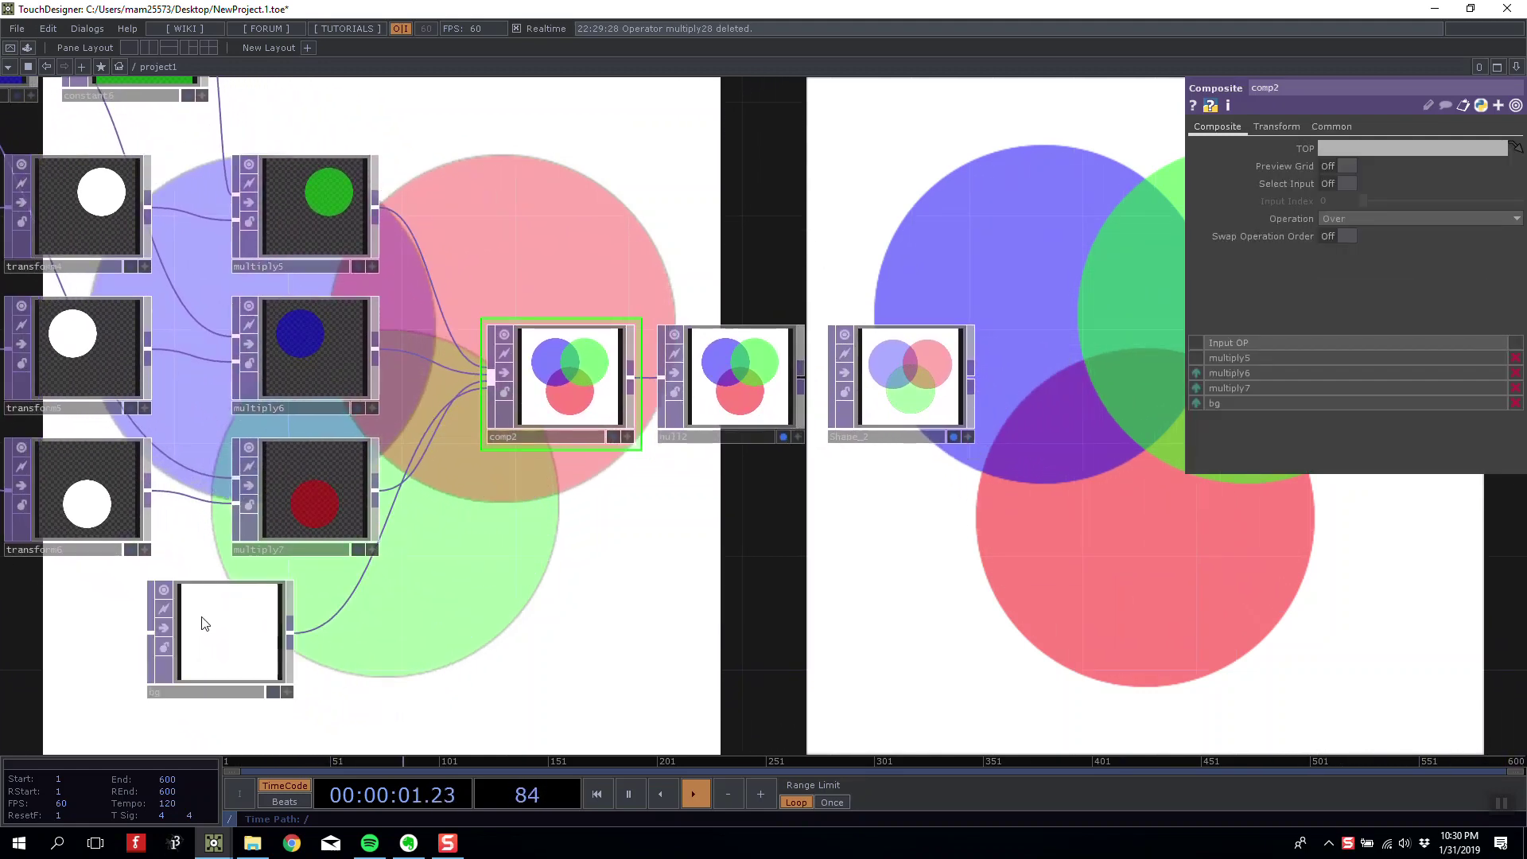
drag(205, 623, 281, 616)
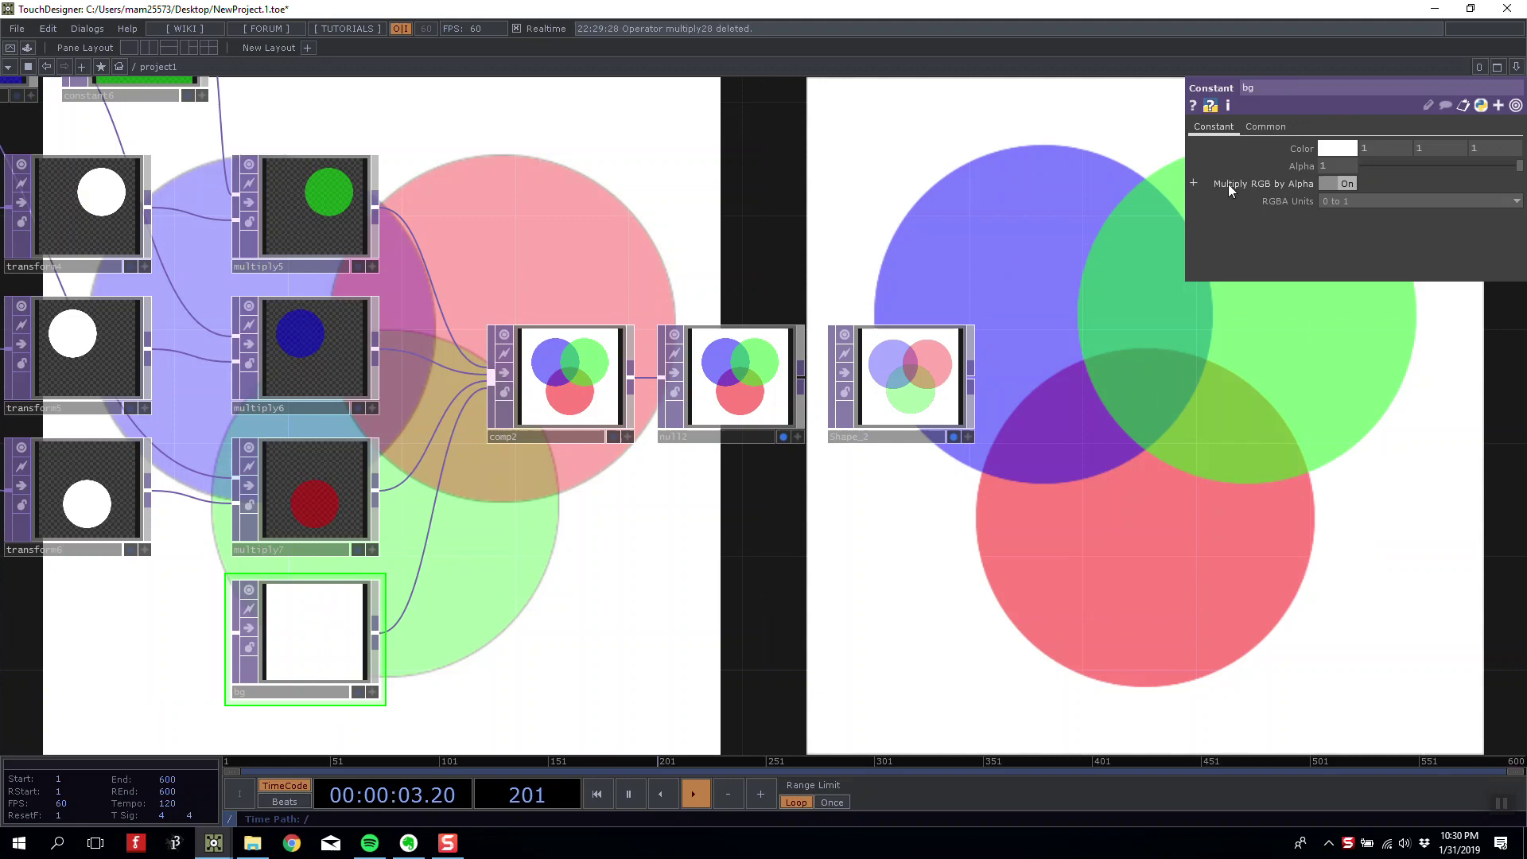
click(554, 407)
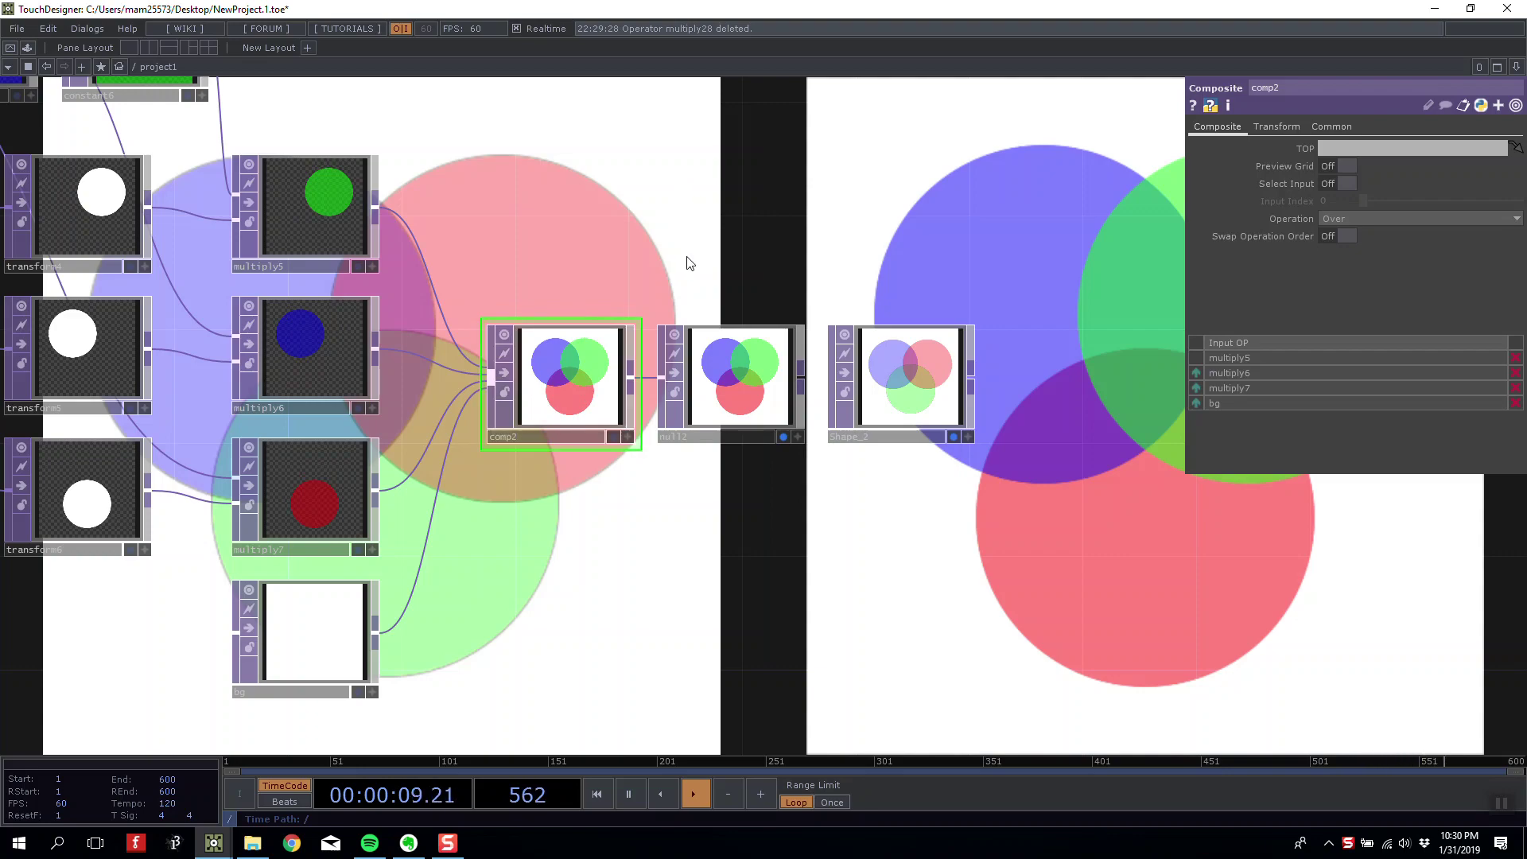
- Go to the overlapping-squares network and show null3 and Shape_1 side by side in the background
scroll(690, 263, down, 10)
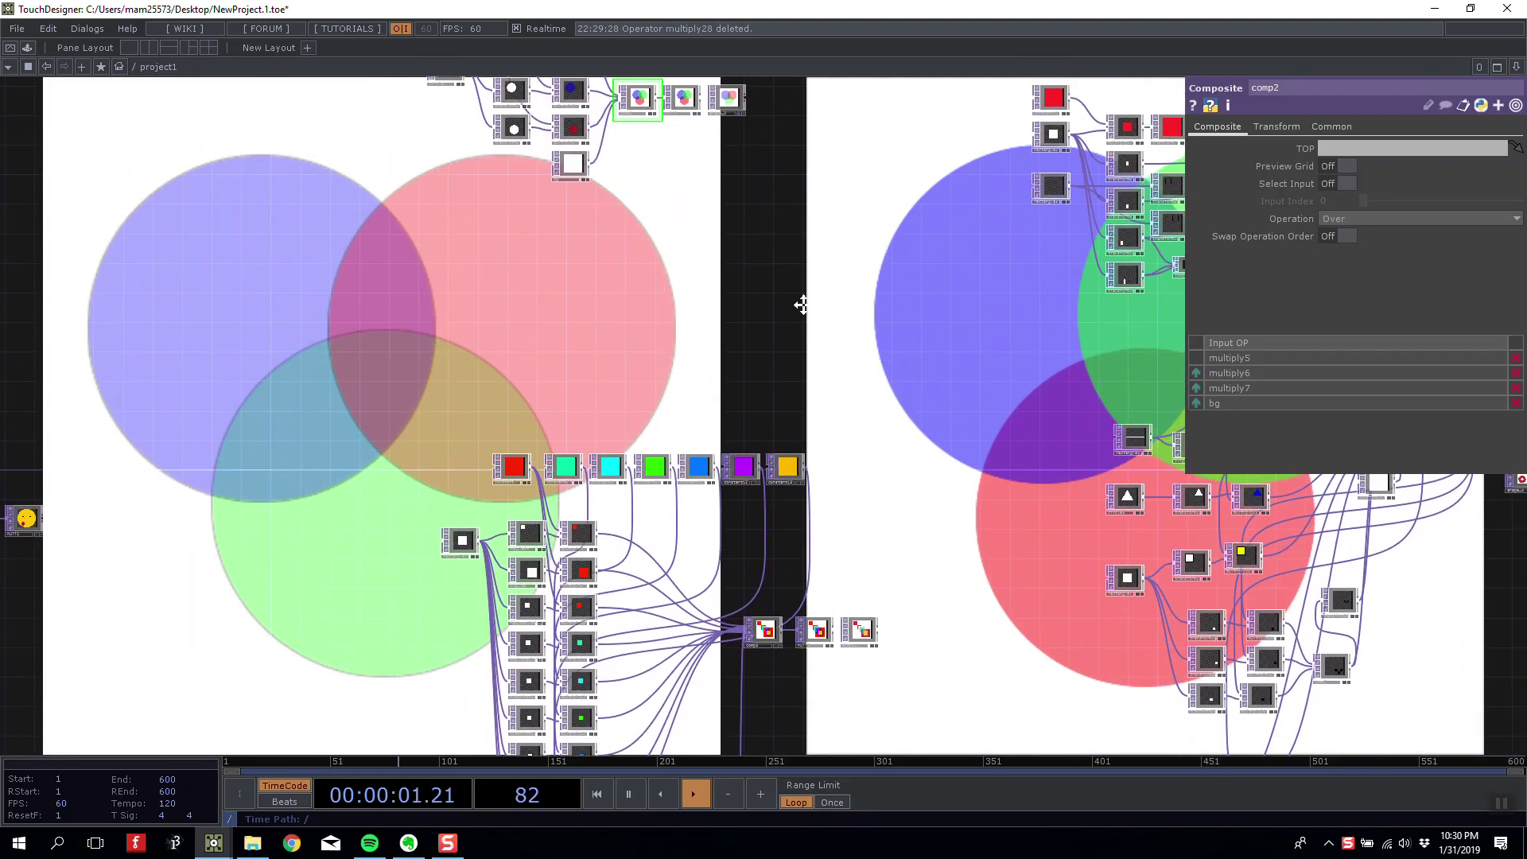
scroll(801, 304, up, 8)
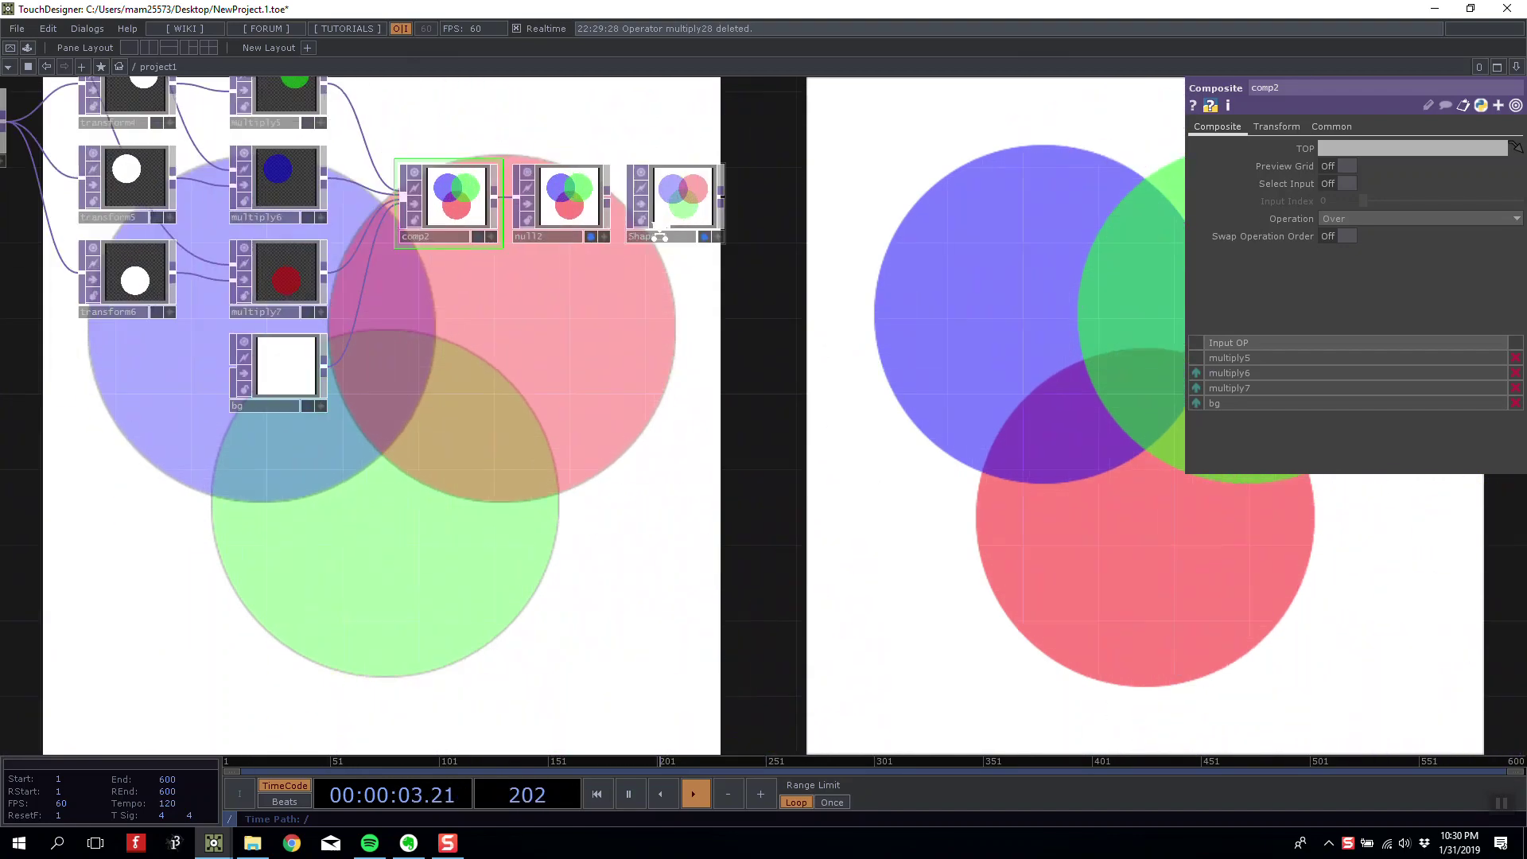
scroll(561, 231, down, 8)
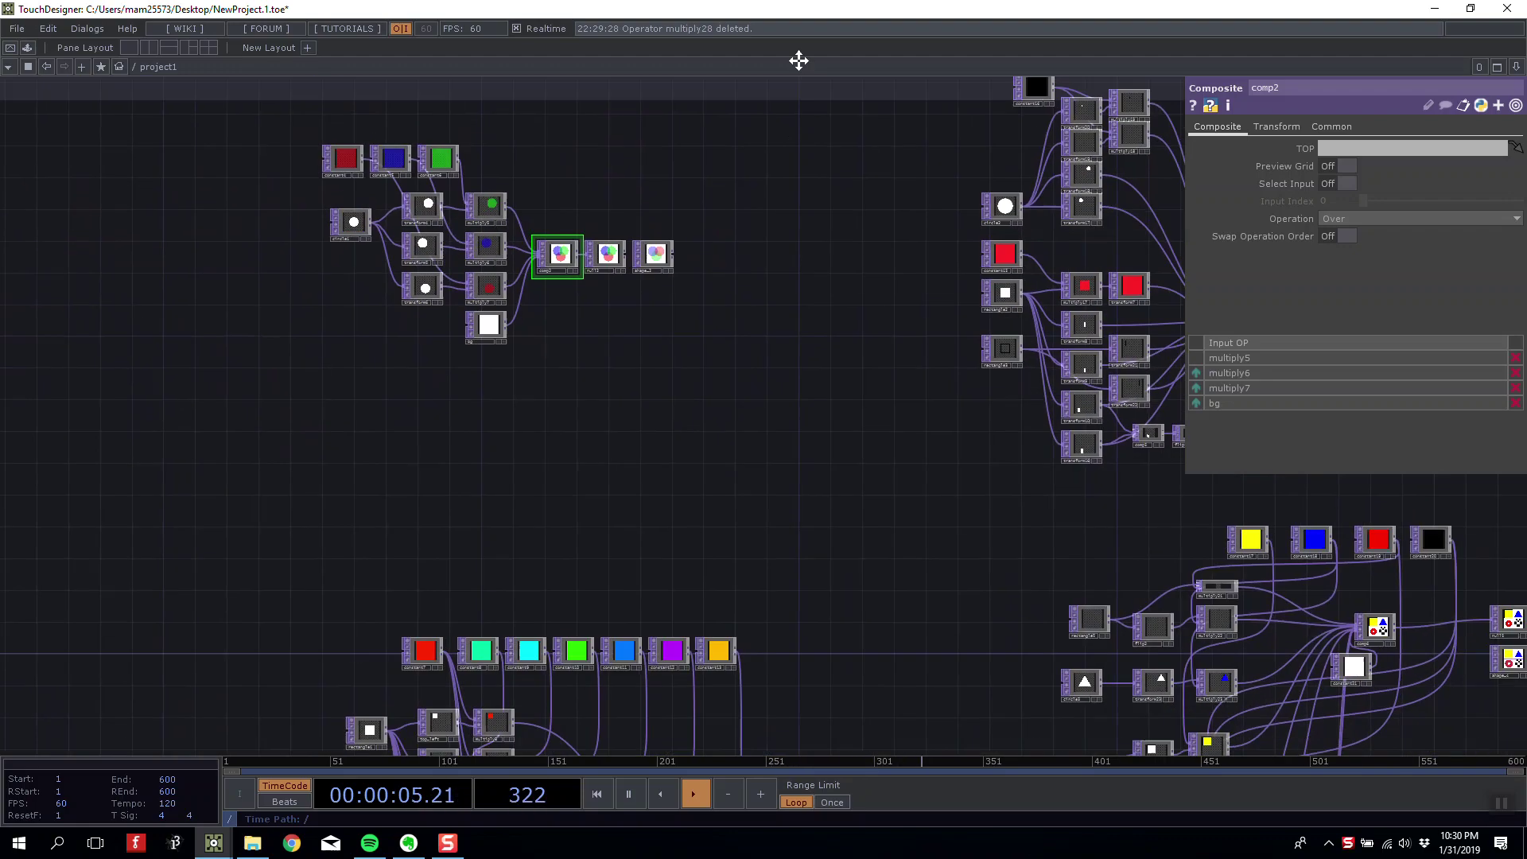
drag(798, 61, 791, 5)
drag(768, 532, 703, 127)
scroll(718, 485, up, 6)
drag(682, 398, 666, 545)
scroll(675, 382, up, 4)
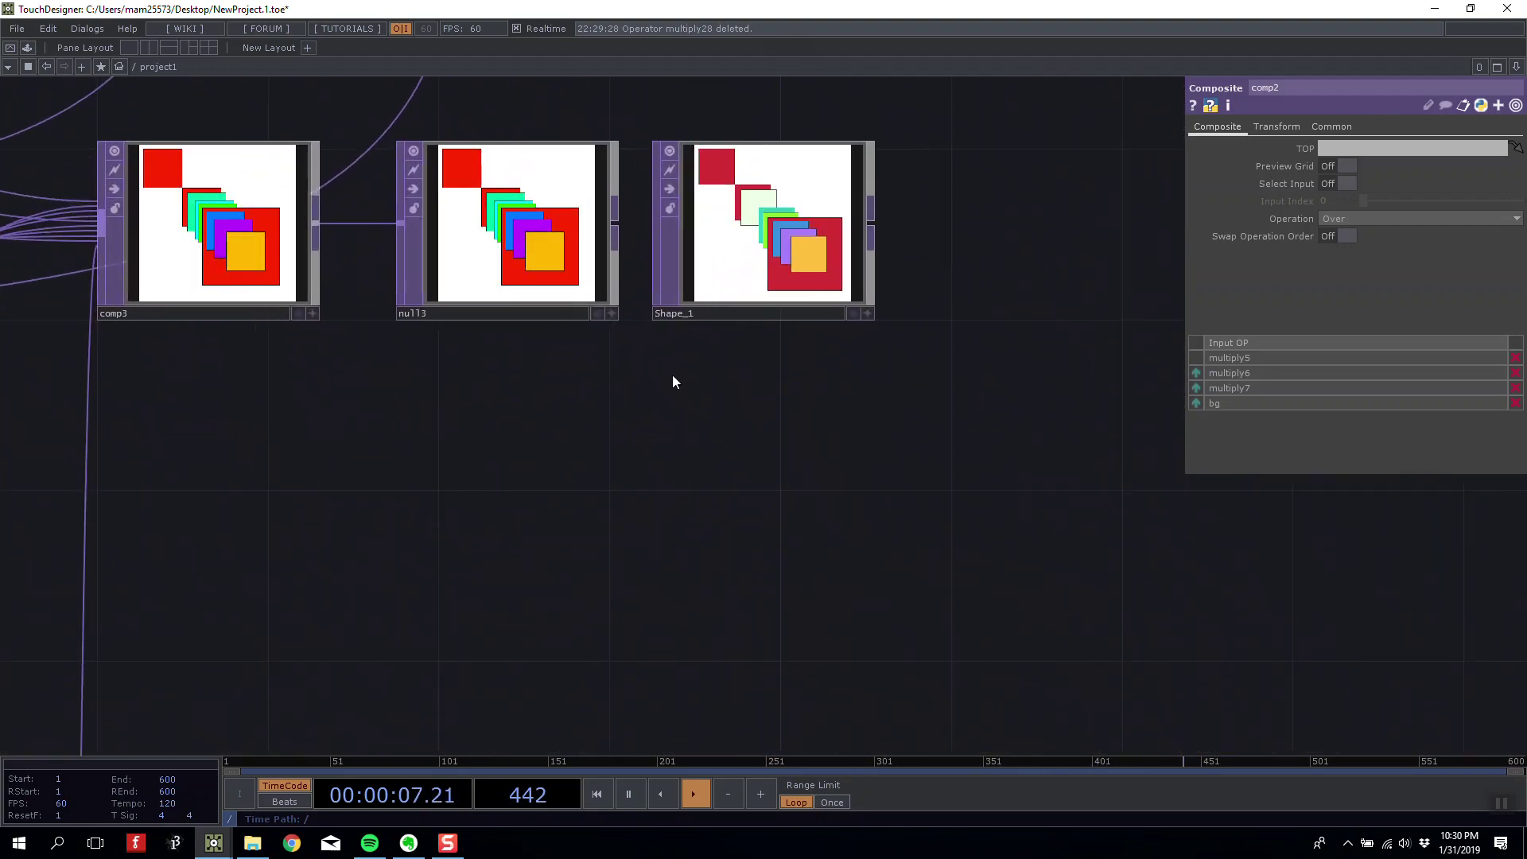
click(597, 313)
click(852, 313)
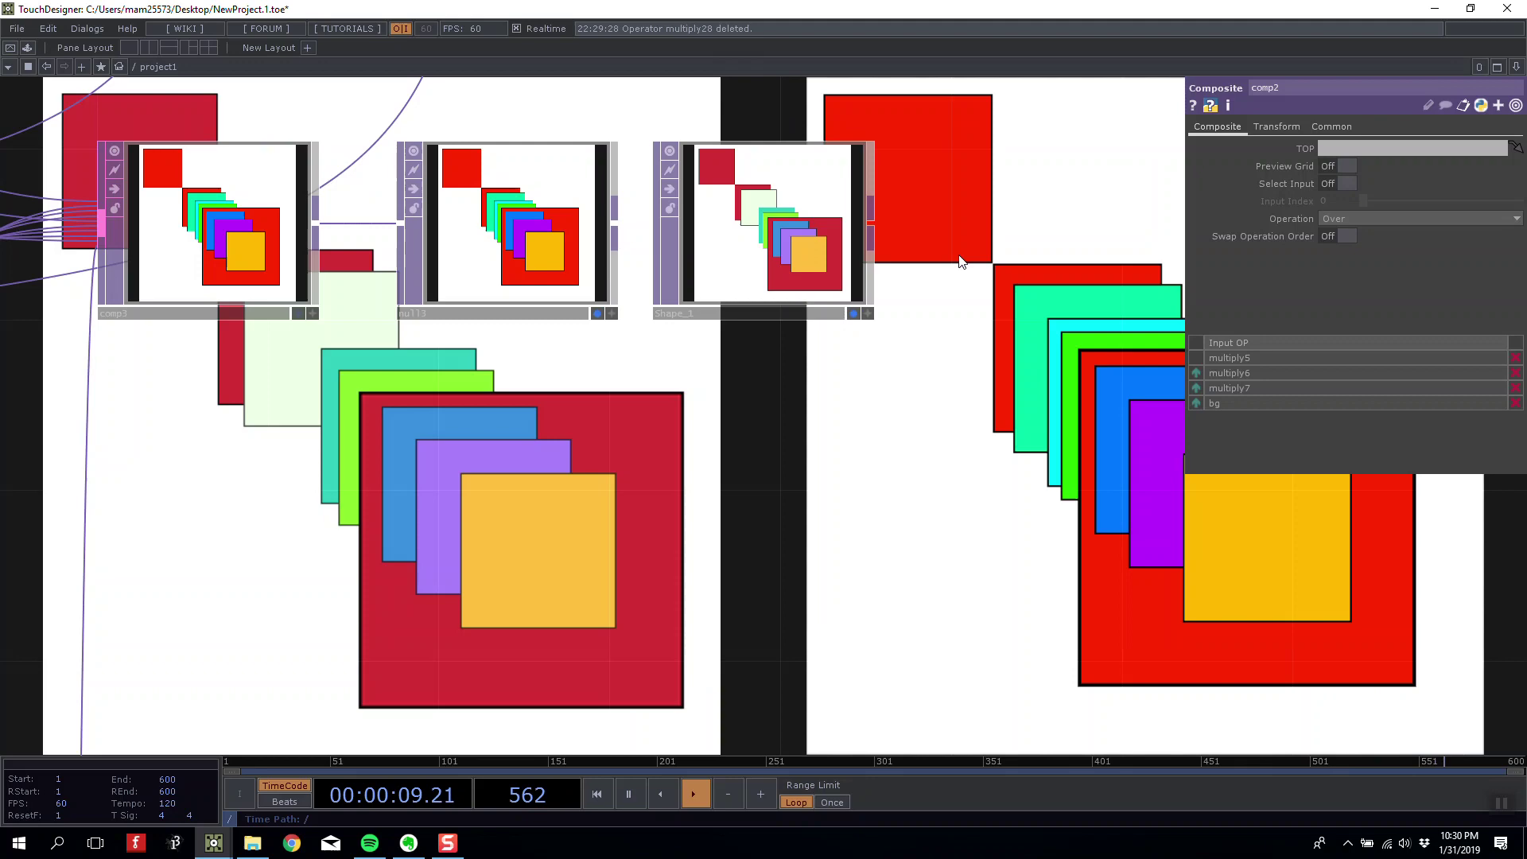
- Examine how the squares network is built, checking the parameters of the big_red Transform and the comp3 Composite
scroll(921, 321, down, 6)
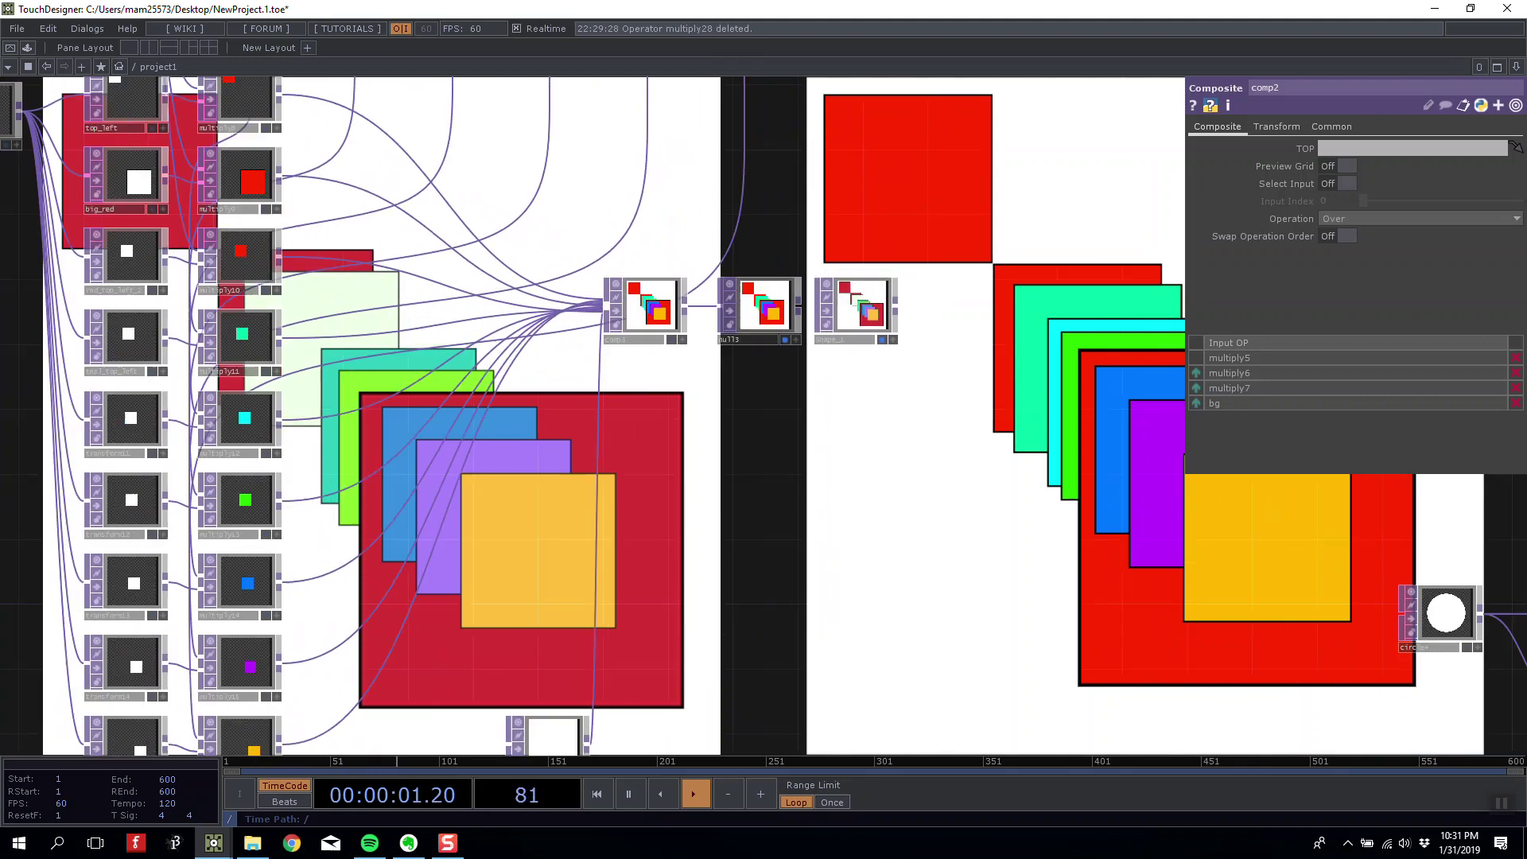
drag(324, 158, 281, 257)
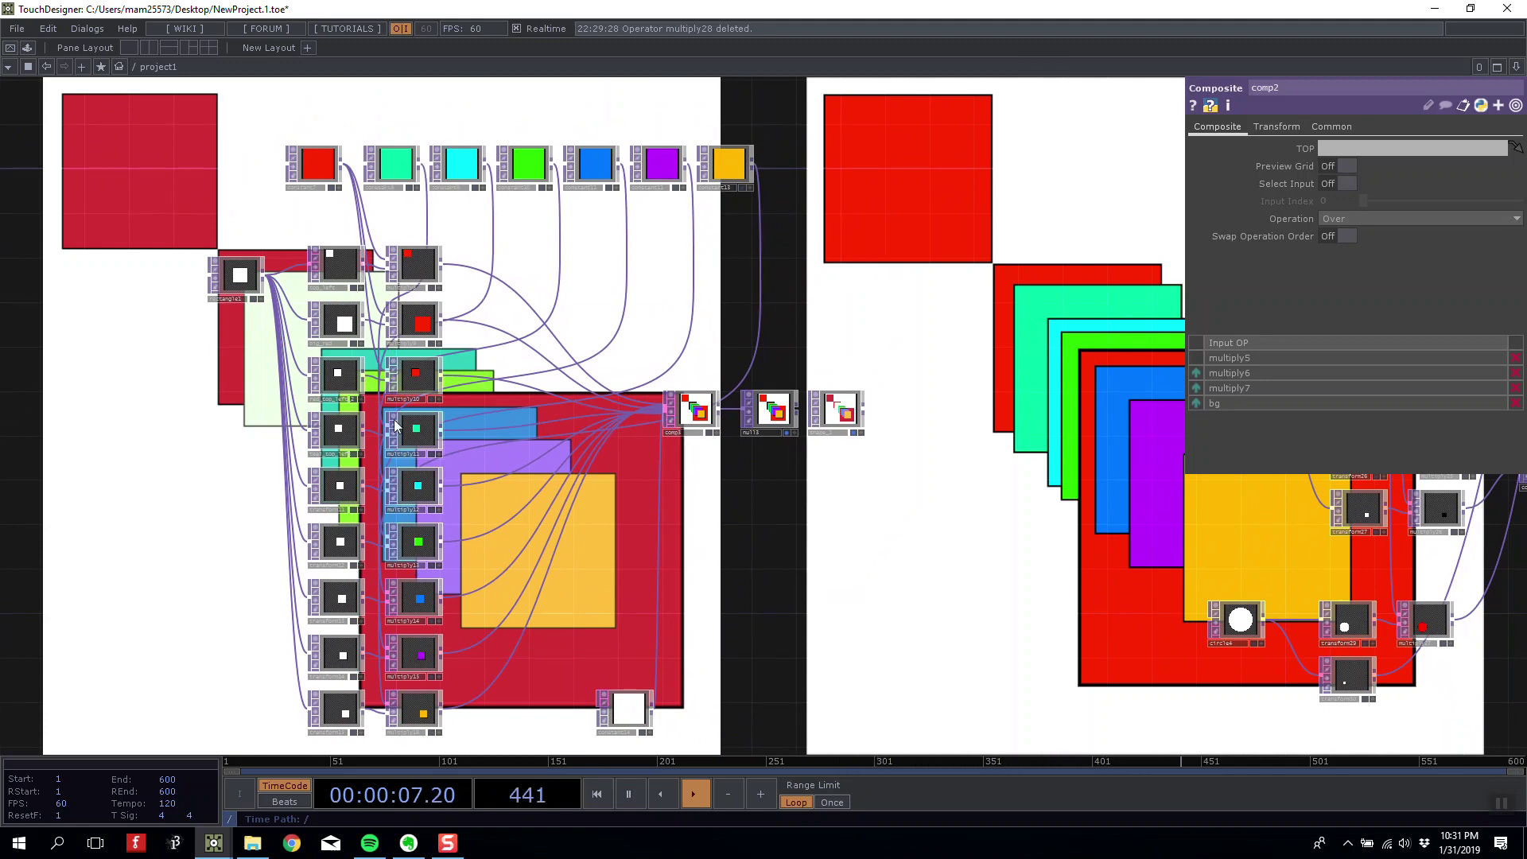
click(343, 316)
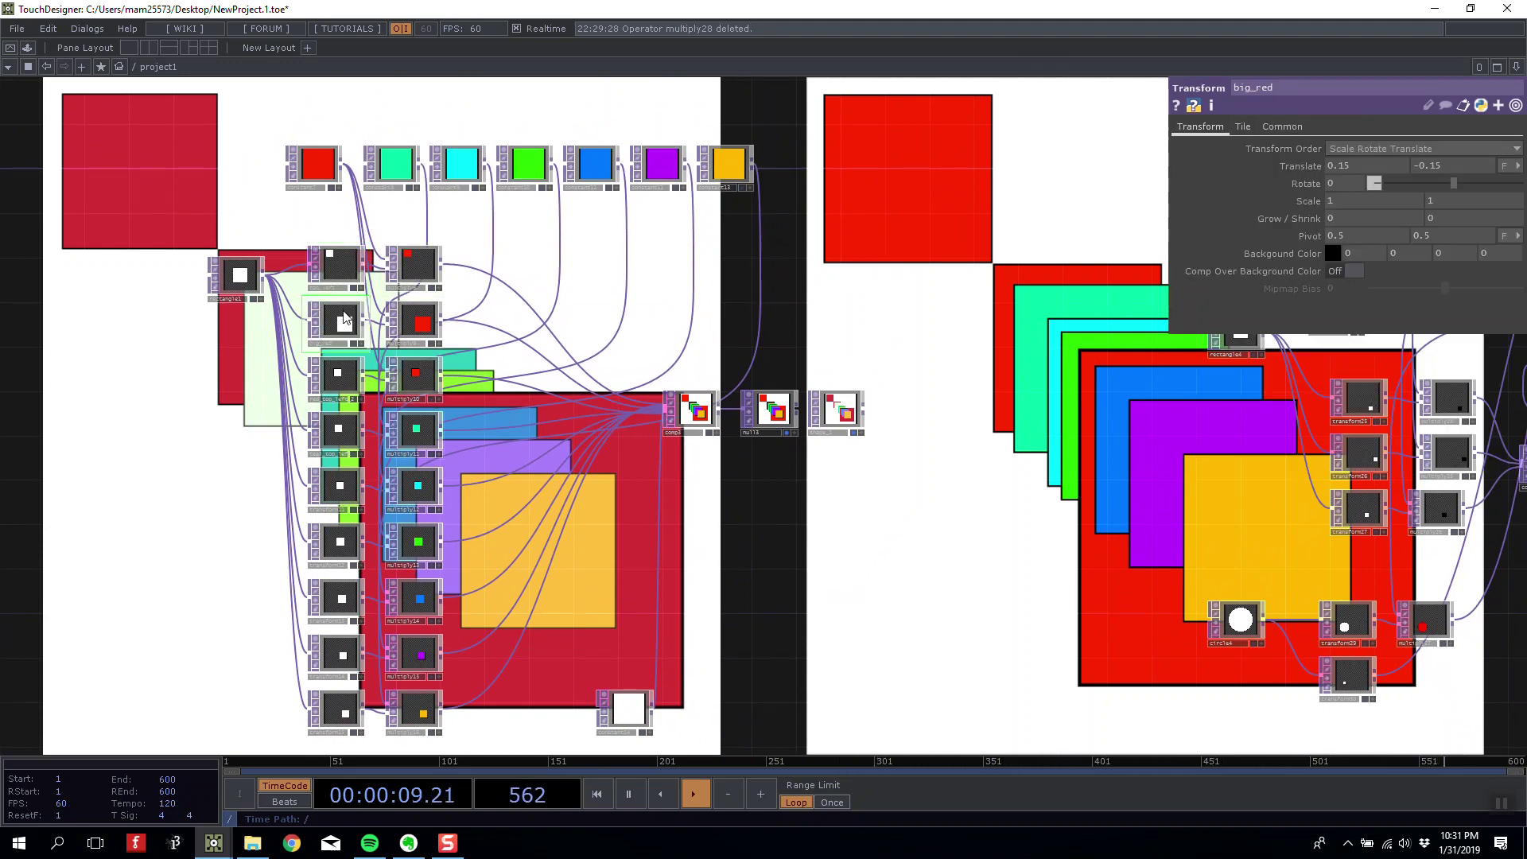
drag(713, 460, 709, 419)
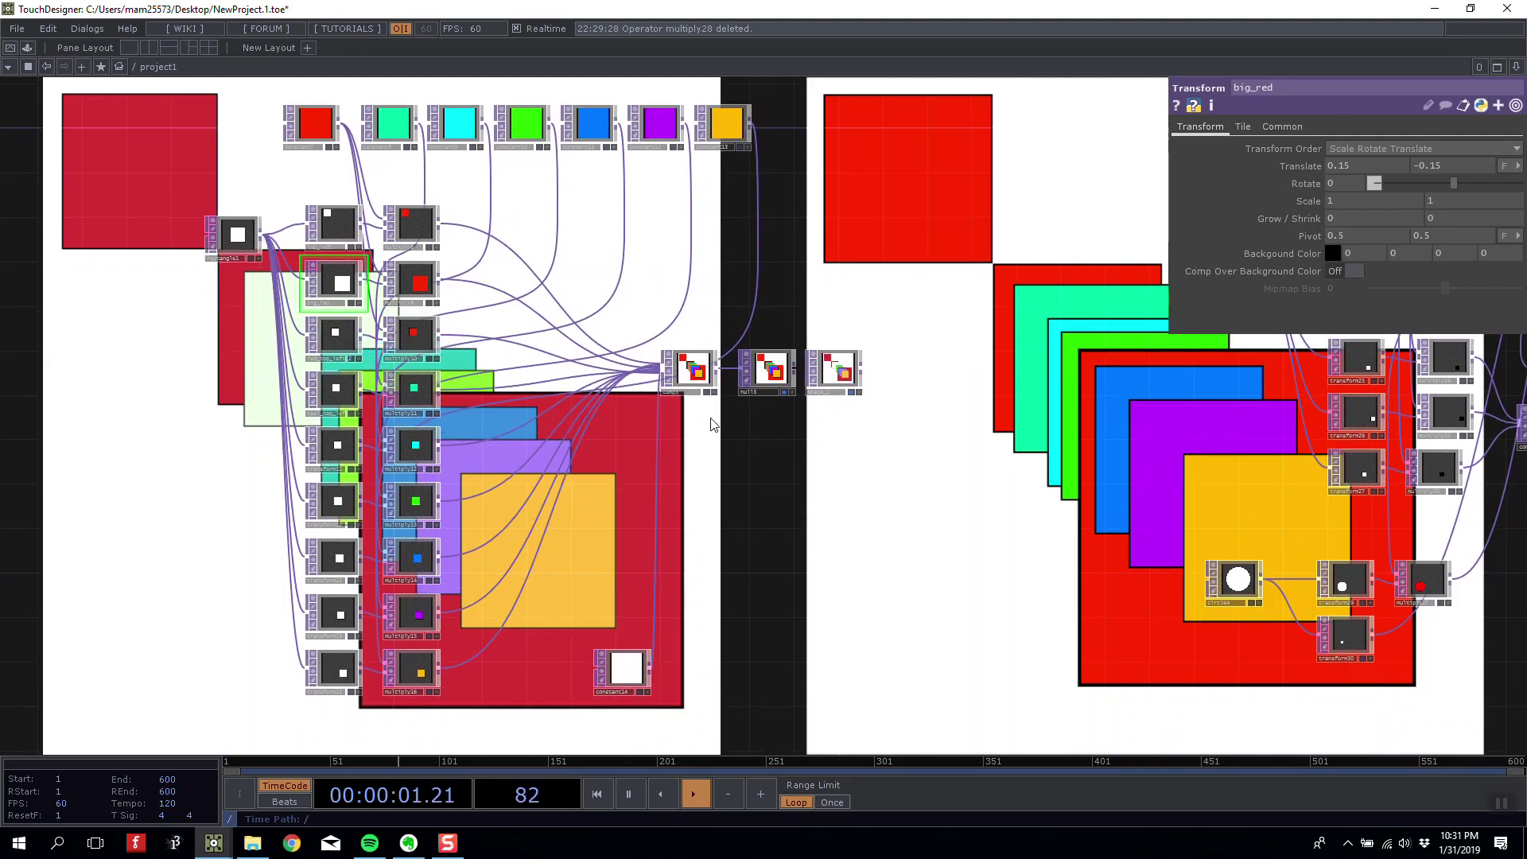
scroll(386, 346, up, 5)
scroll(429, 330, down, 4)
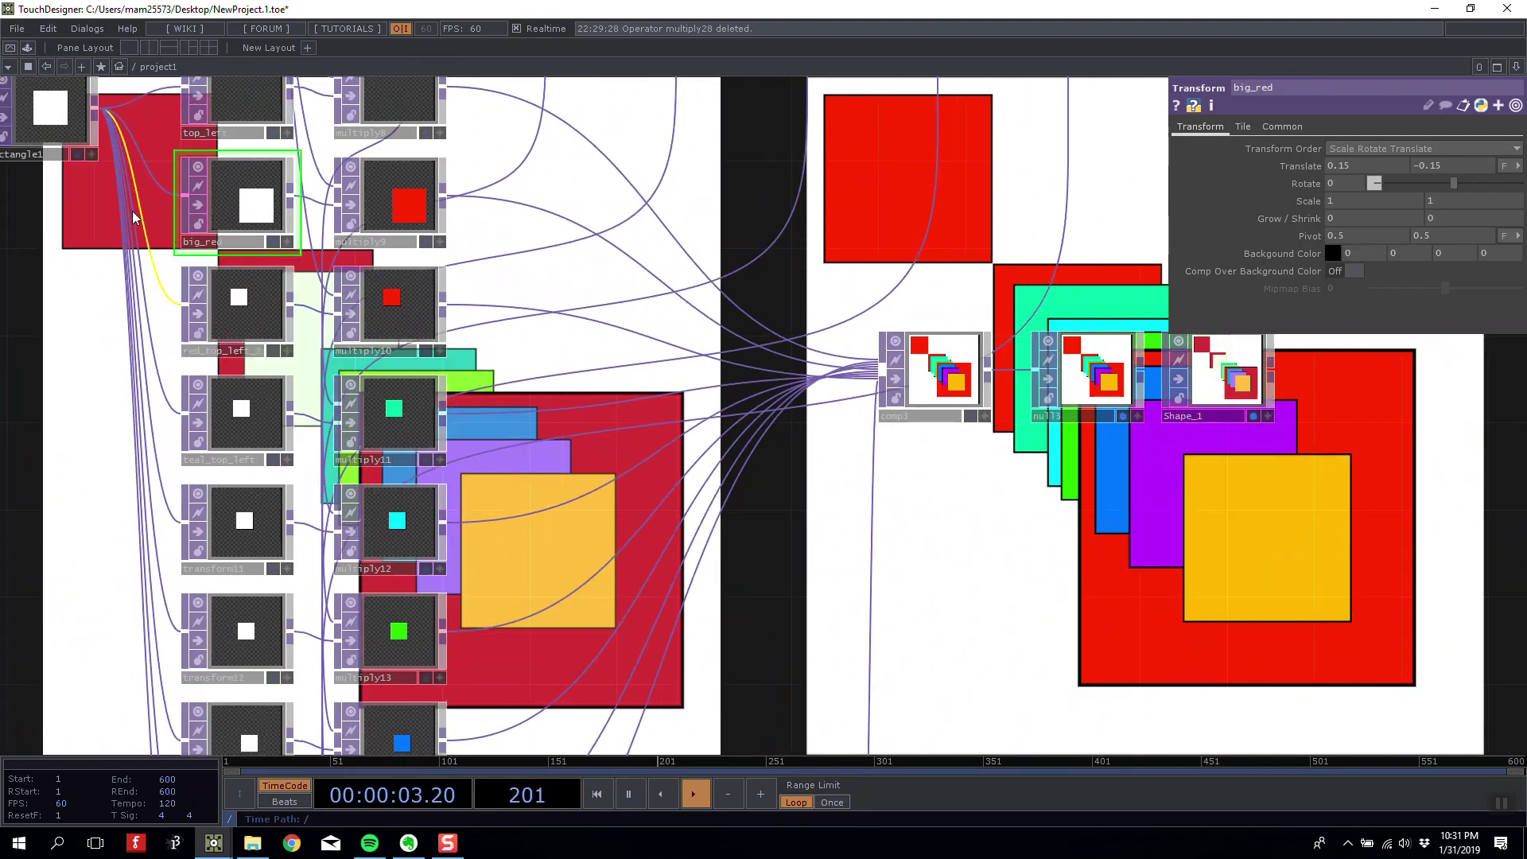
drag(957, 438, 707, 396)
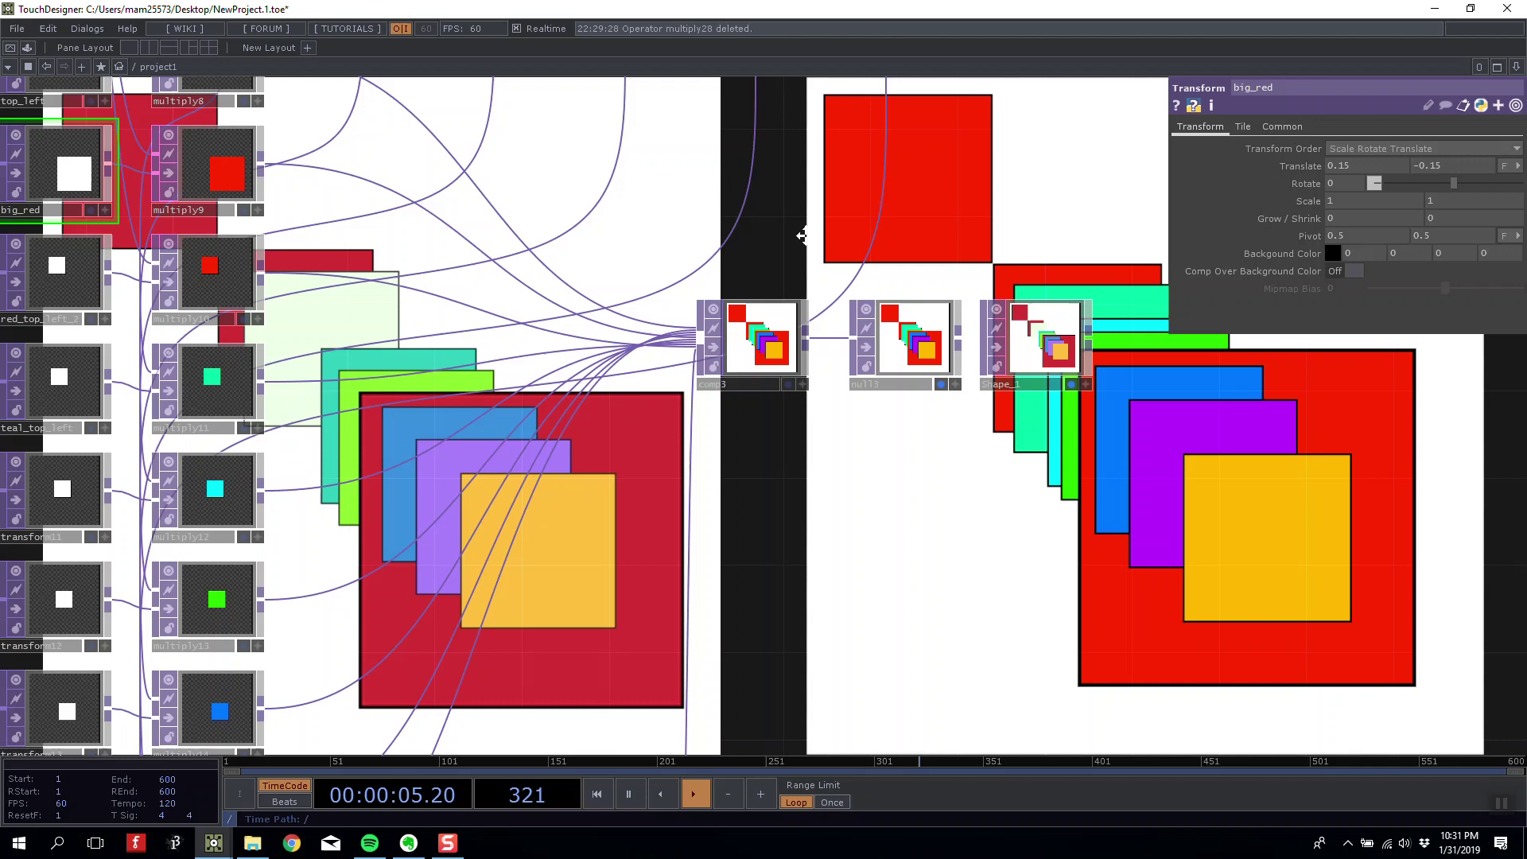
drag(973, 243, 713, 269)
click(478, 411)
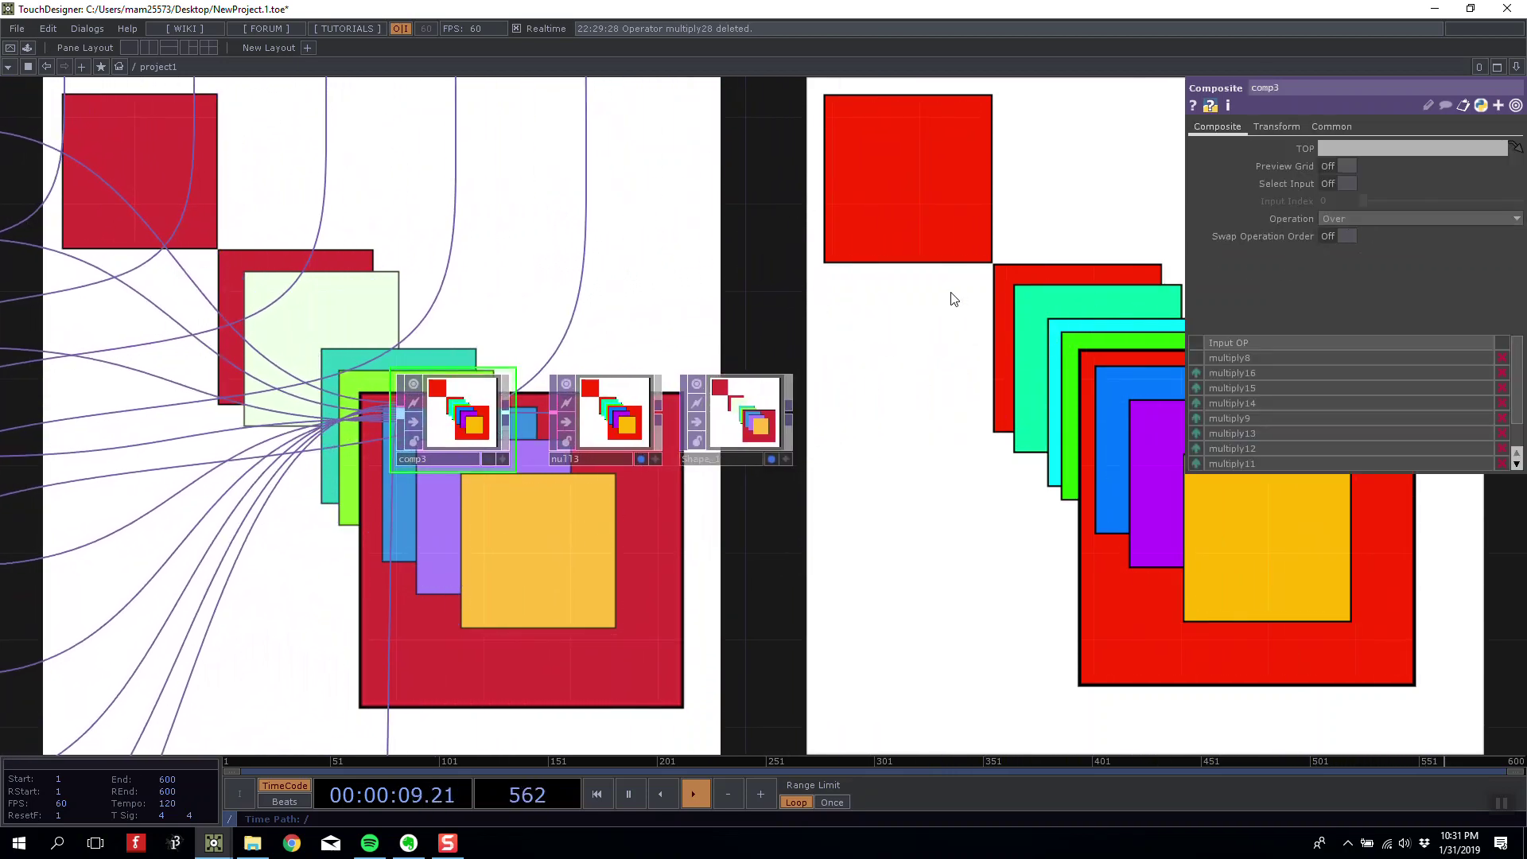
- Remove null3 and Shape_1 from the background display and make sure Shape_1 is not bypassed
click(646, 426)
click(697, 423)
drag(716, 493, 659, 507)
click(584, 473)
click(713, 476)
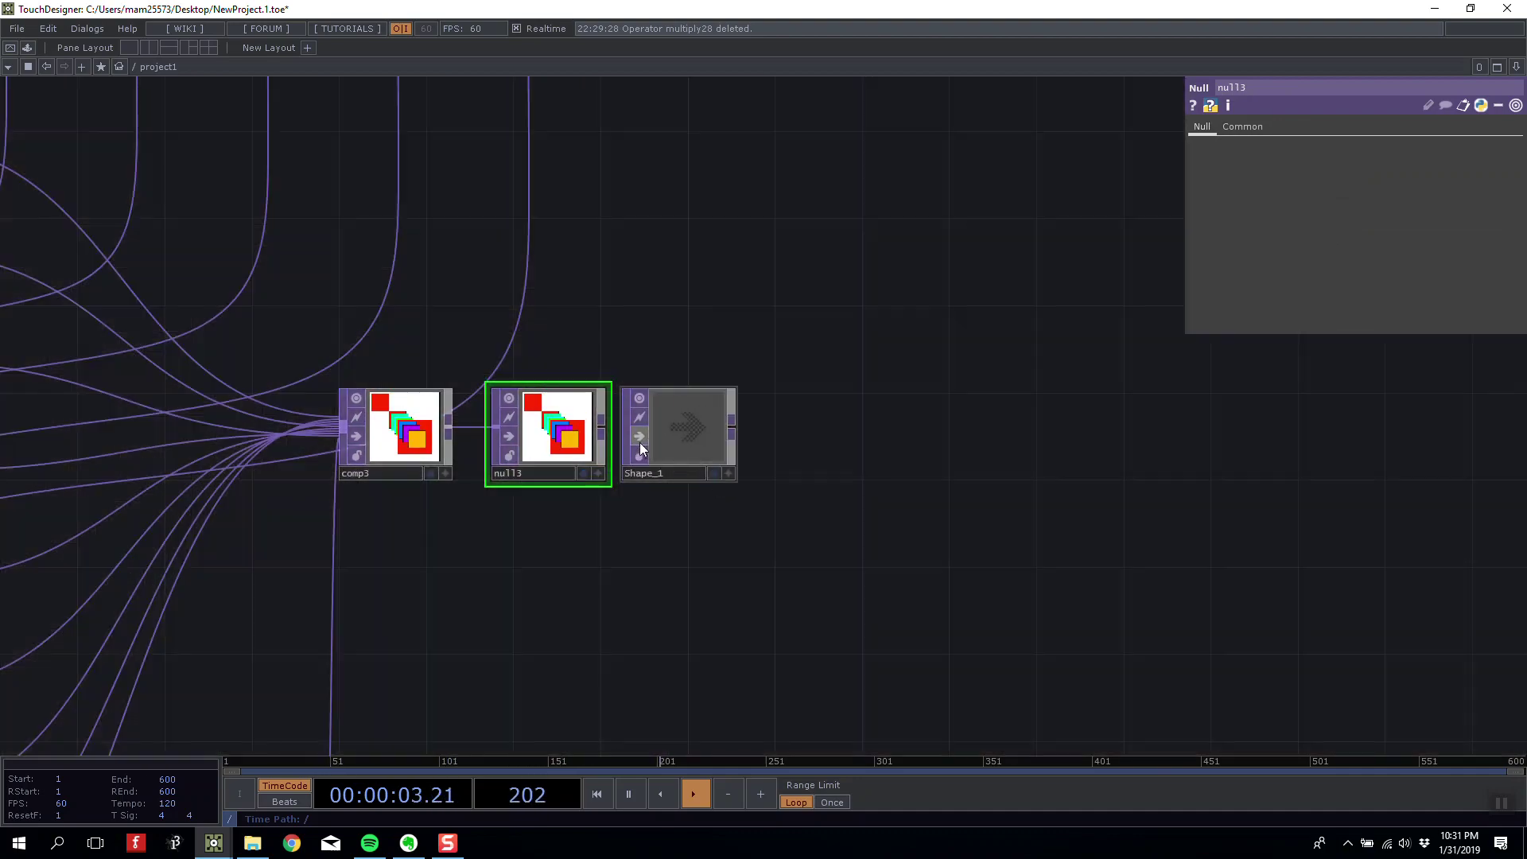
click(640, 438)
- Go to the red face network and show null4 and Shape_3 together in the background
scroll(937, 383, down, 5)
drag(938, 390, 848, 373)
scroll(843, 422, down, 4)
scroll(835, 352, up, 10)
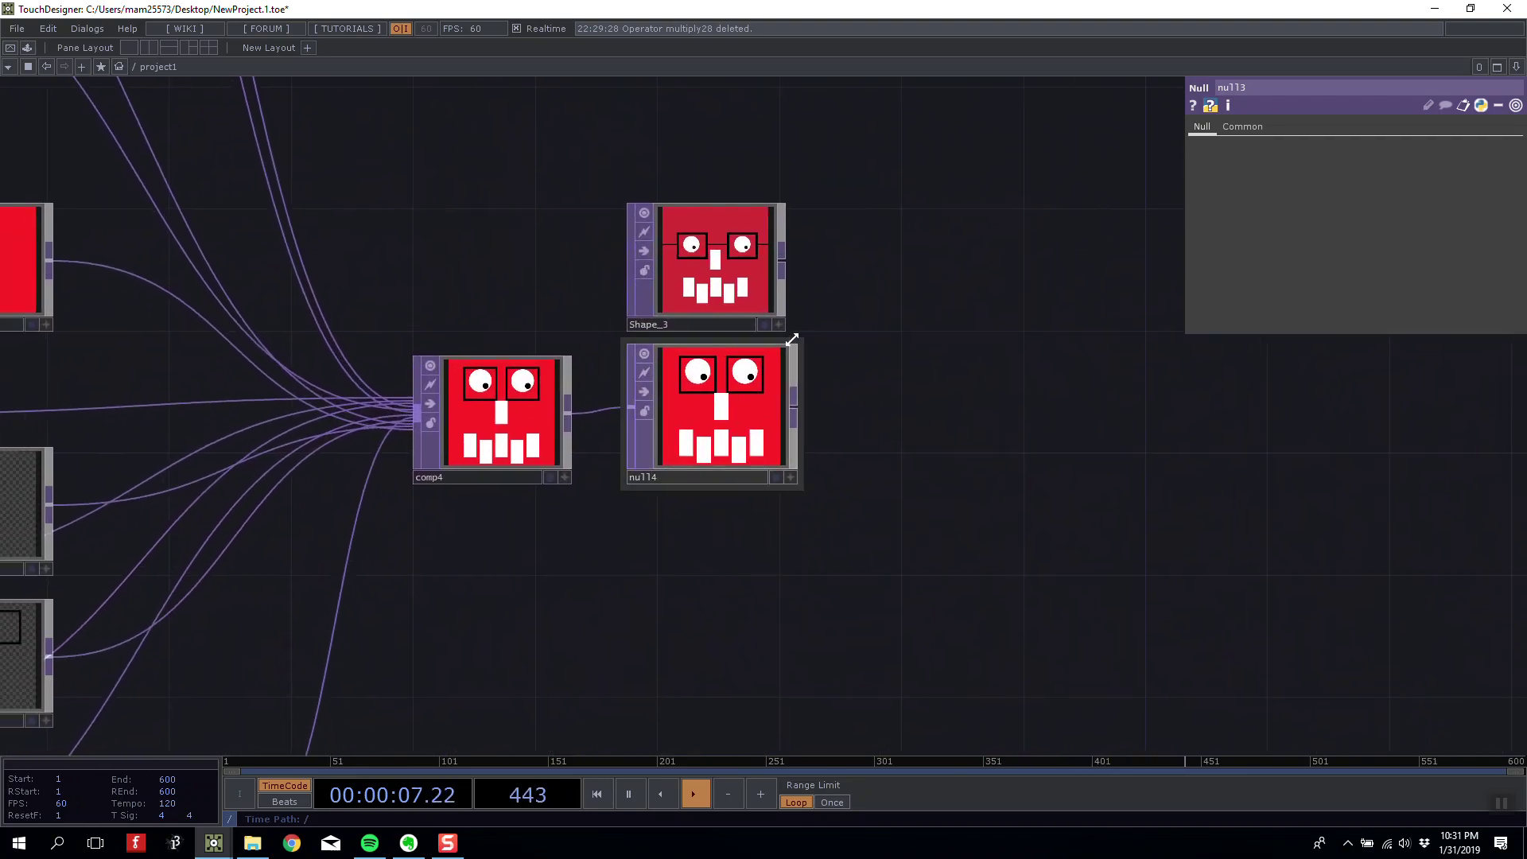
click(777, 477)
click(777, 325)
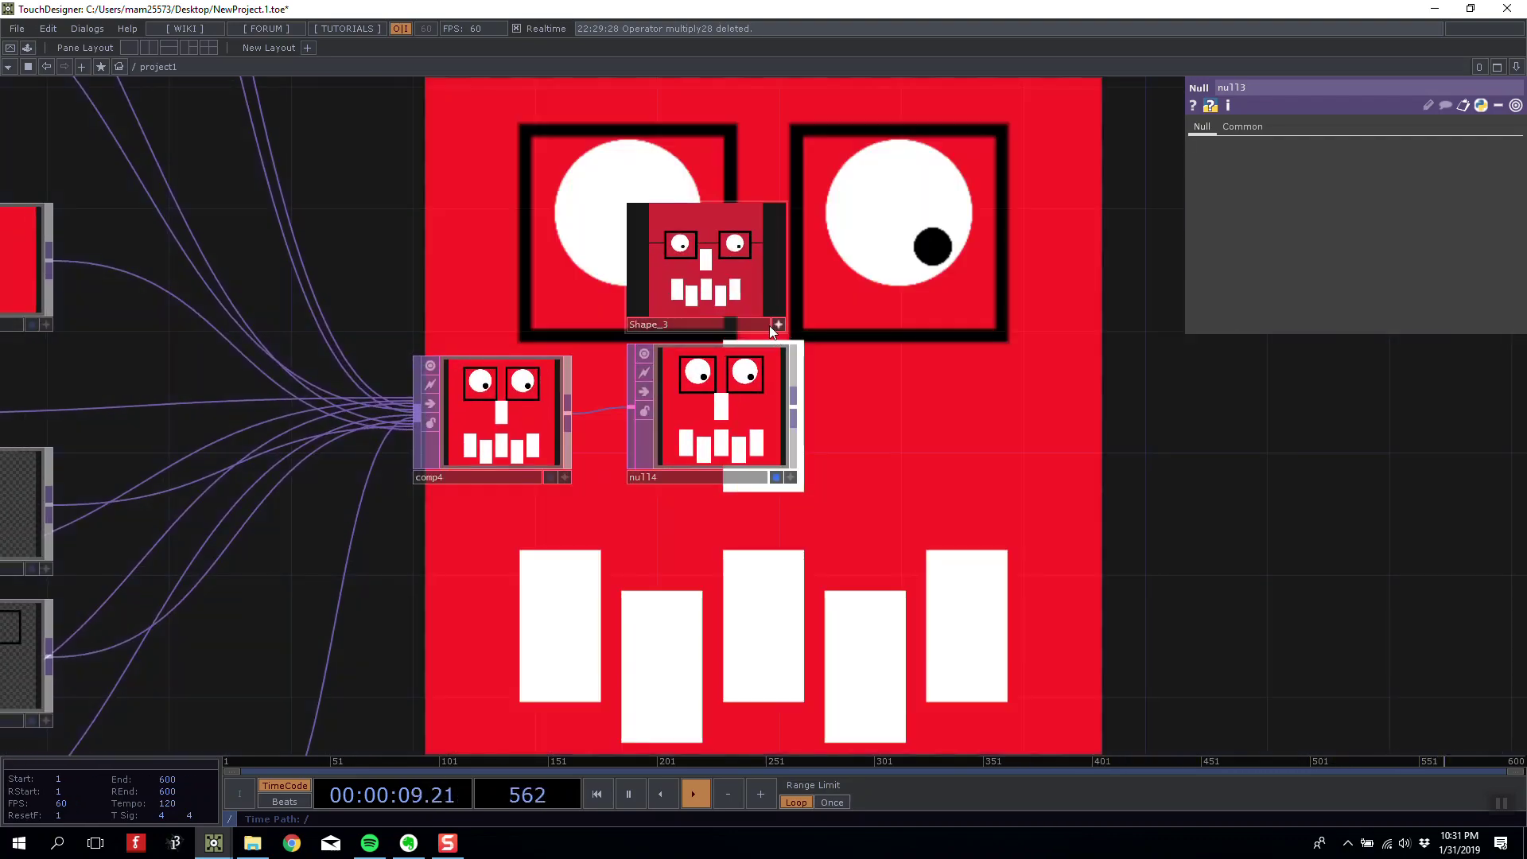
click(777, 325)
click(766, 325)
- Examine the red face network with the parameters hidden, from the eye and glasses transforms down to the teeth and comp4
scroll(528, 293, down, 1)
drag(525, 290, 925, 390)
scroll(873, 301, down, 5)
scroll(844, 326, up, 3)
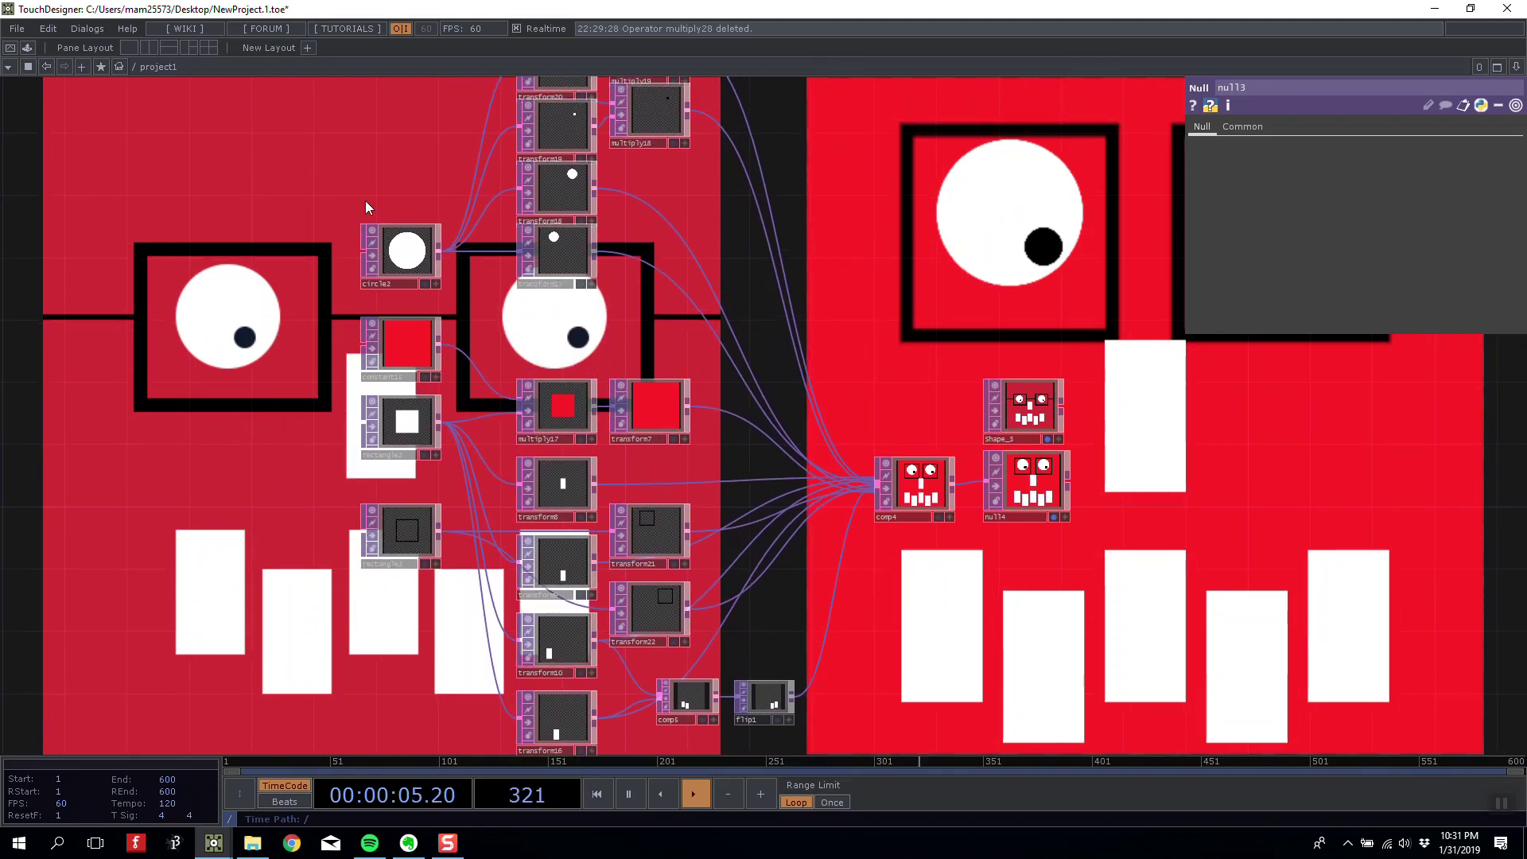
drag(365, 208, 319, 315)
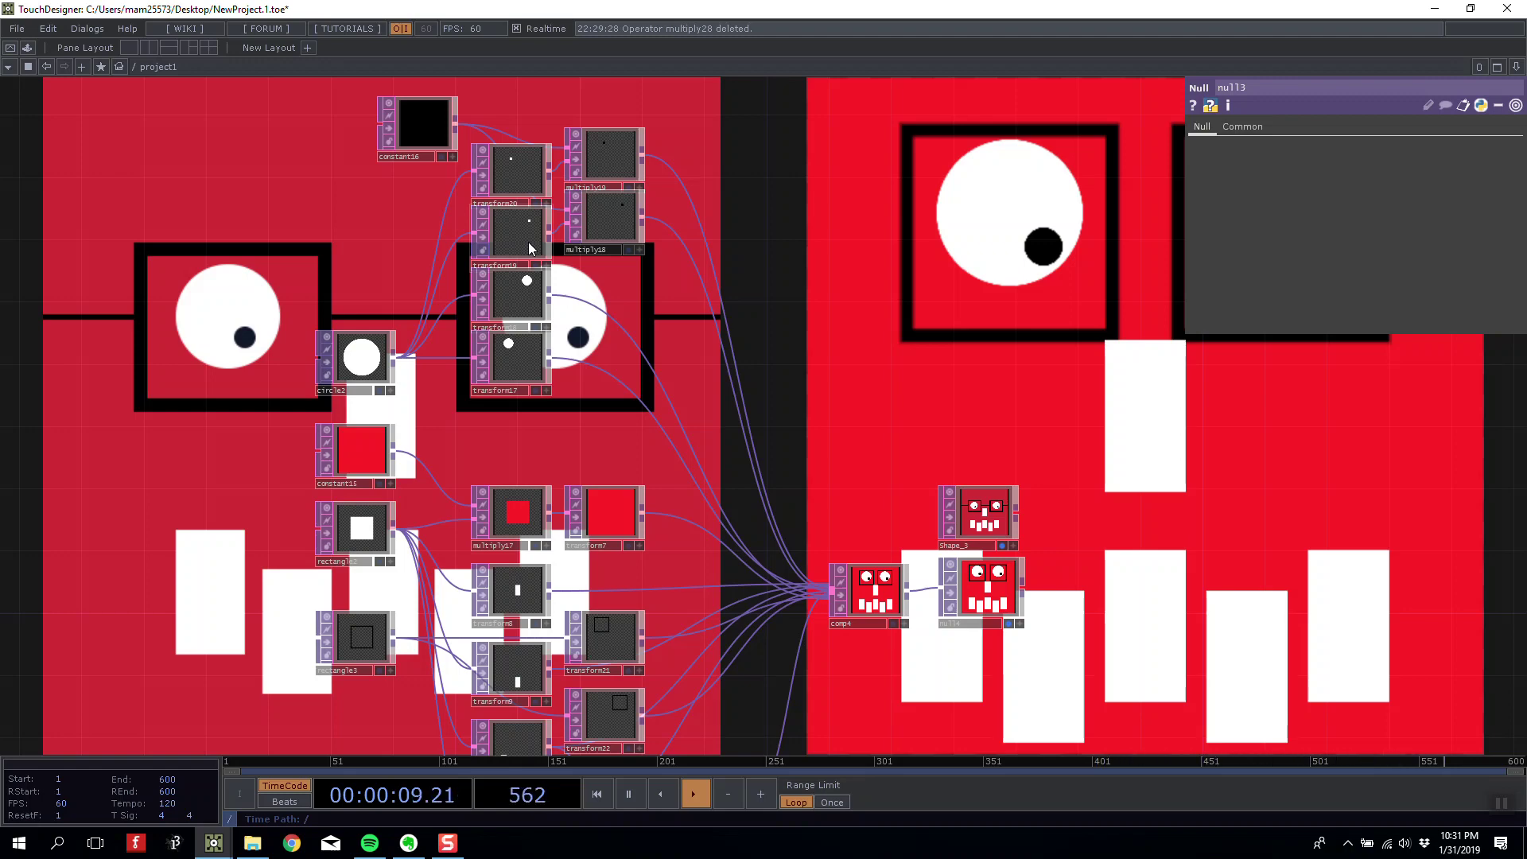
key(p)
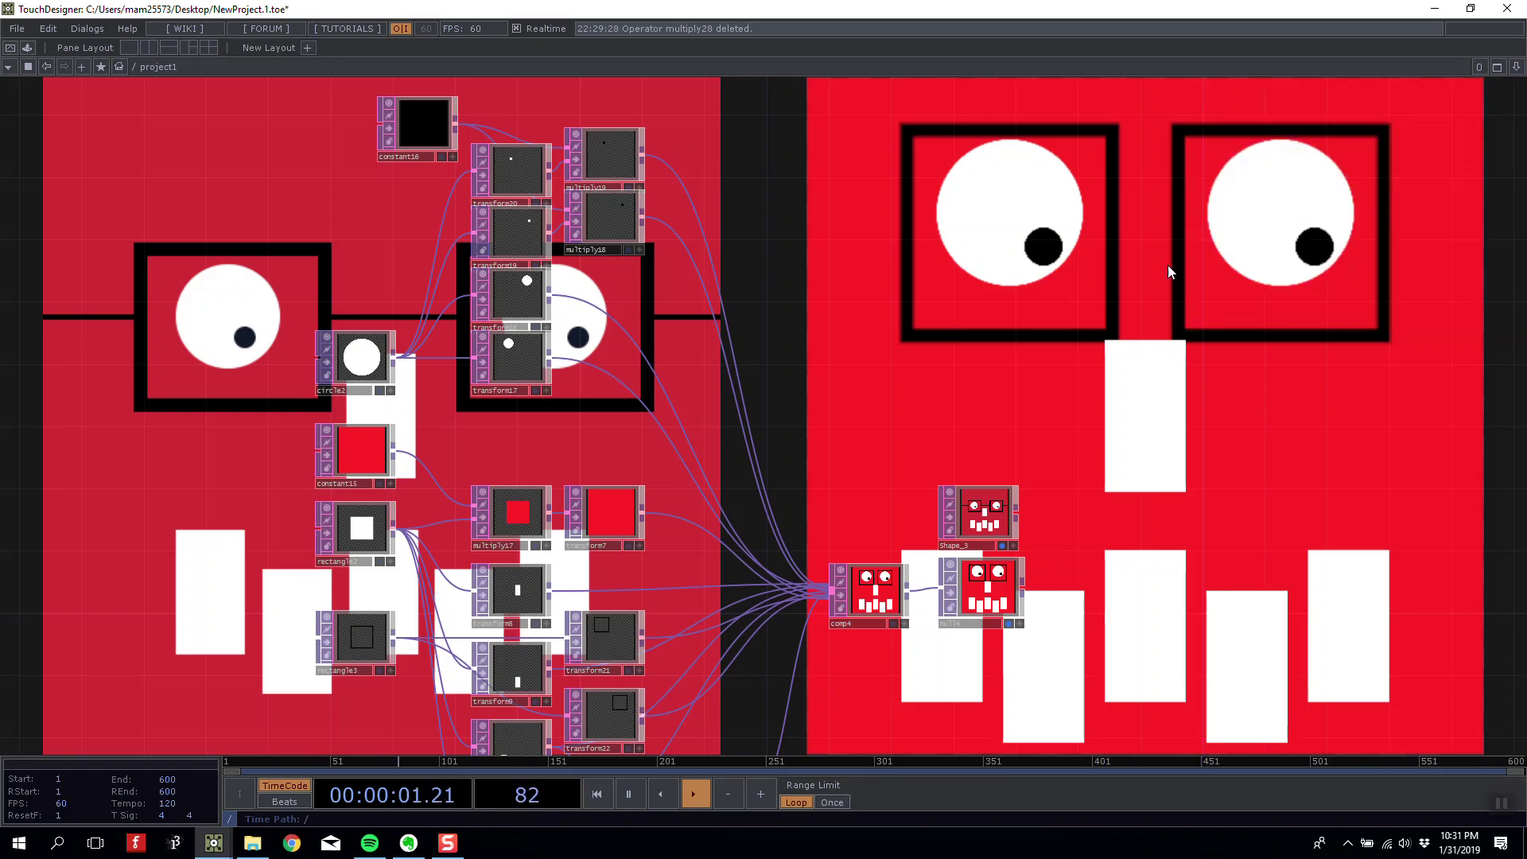
drag(780, 440, 698, 151)
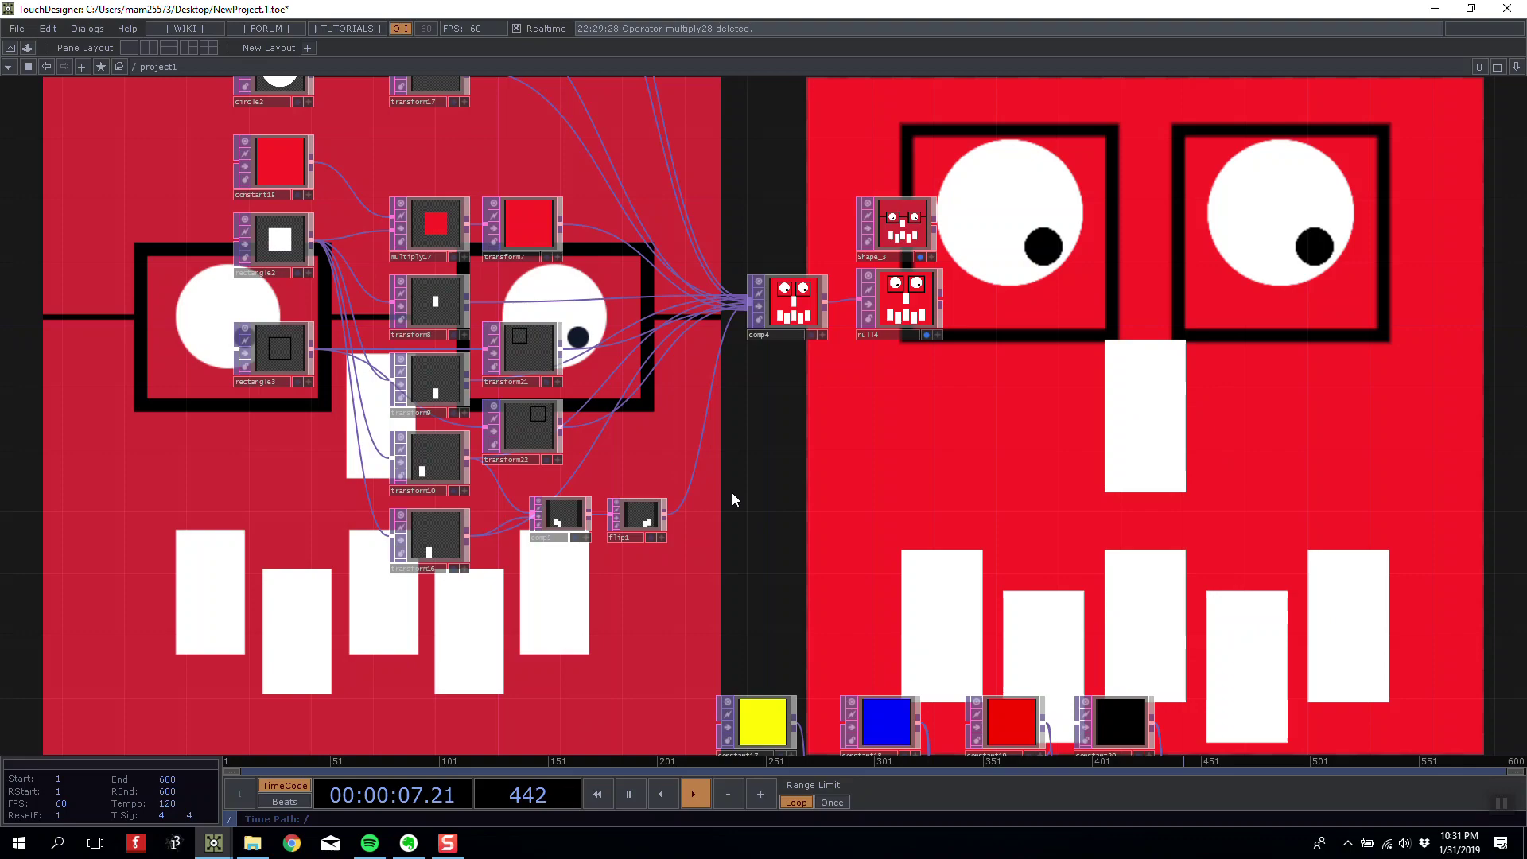
scroll(375, 383, up, 4)
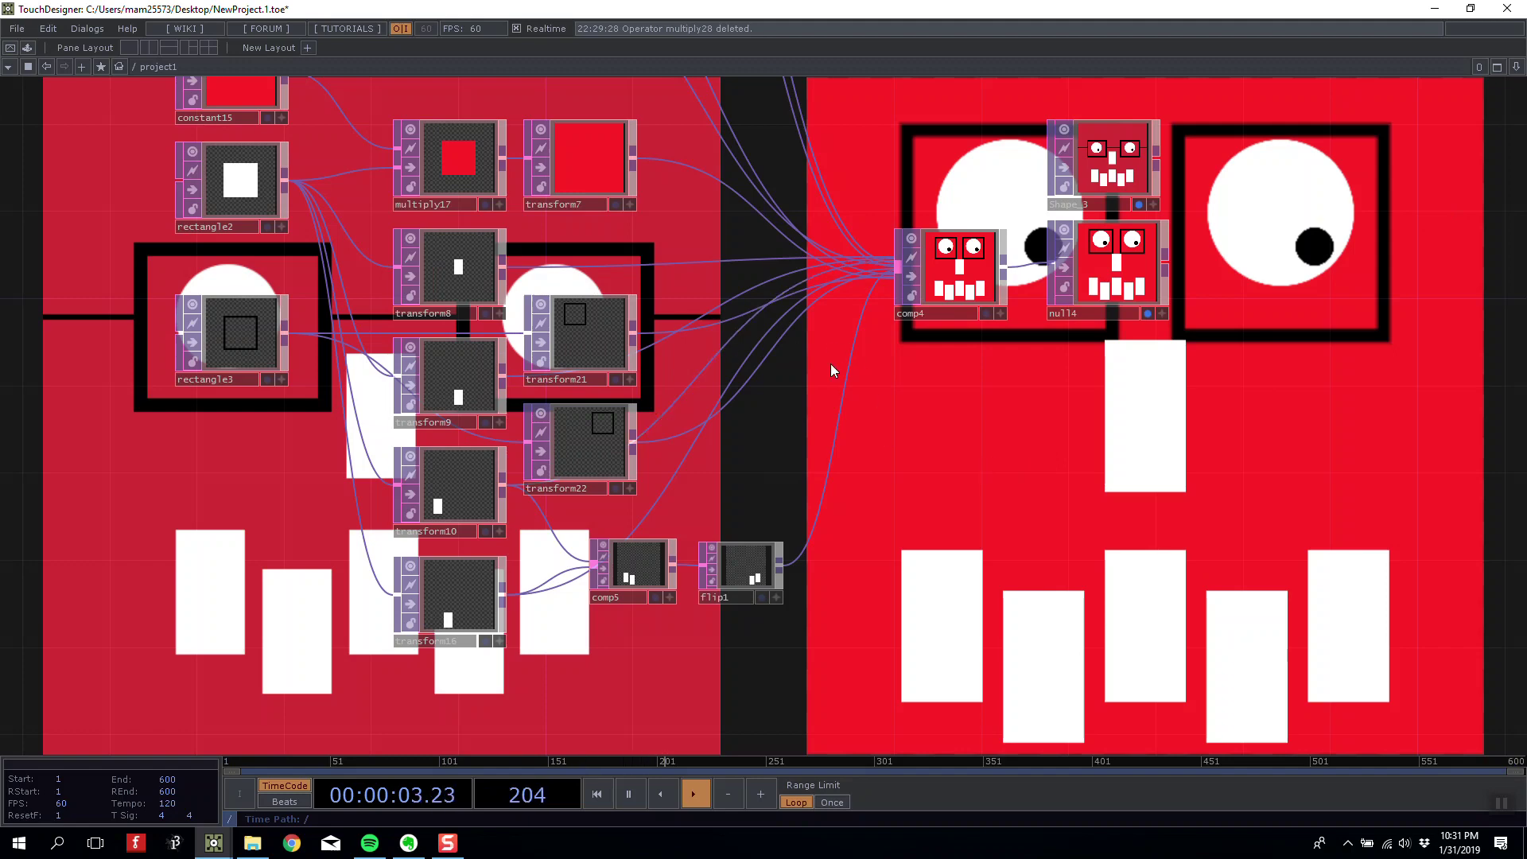
drag(958, 395, 721, 363)
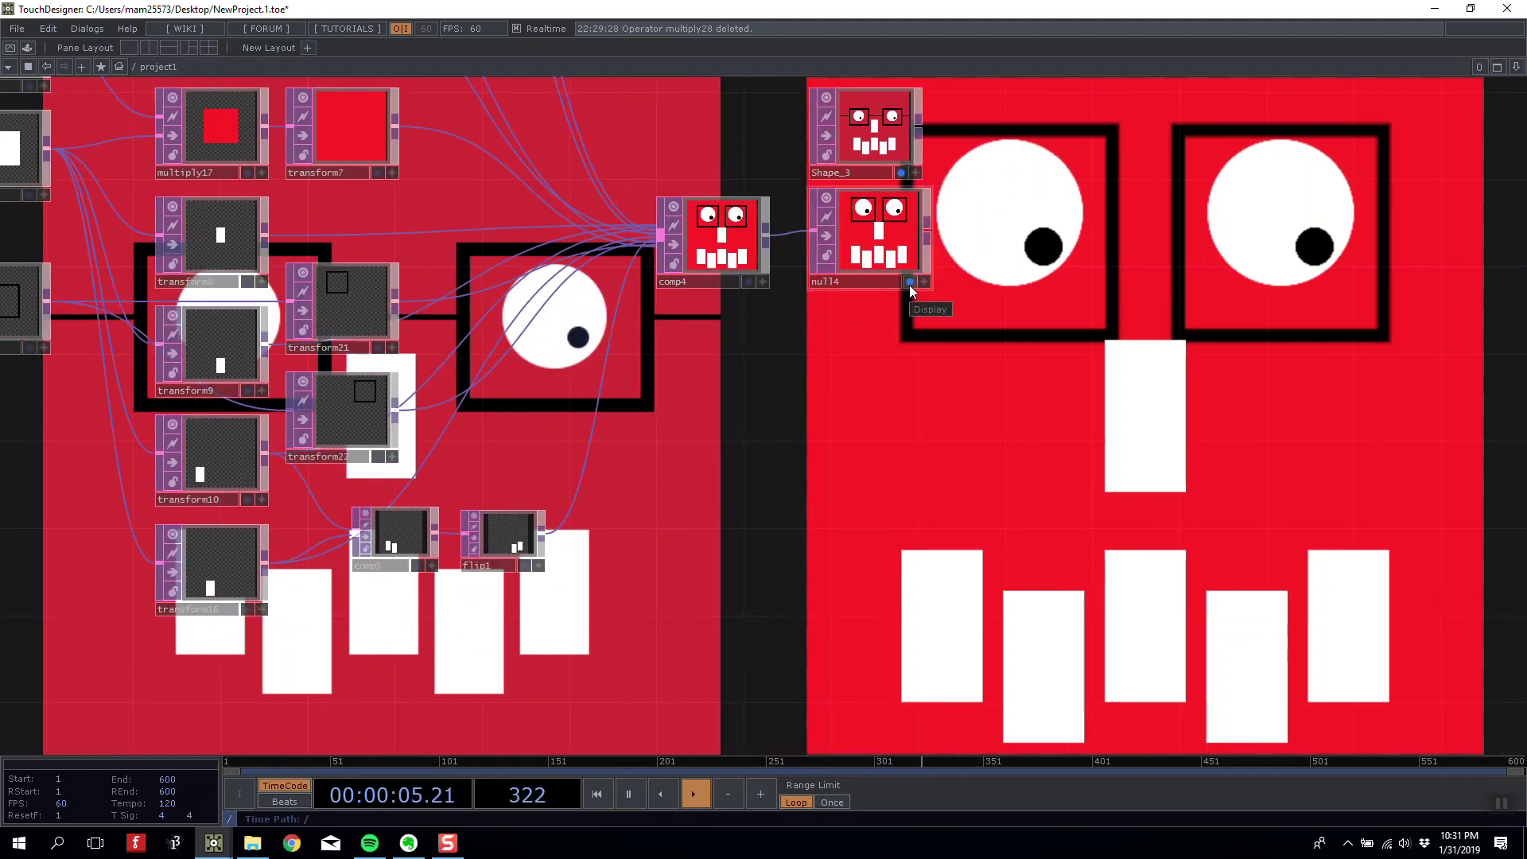
drag(811, 337, 1015, 359)
drag(970, 569, 1012, 542)
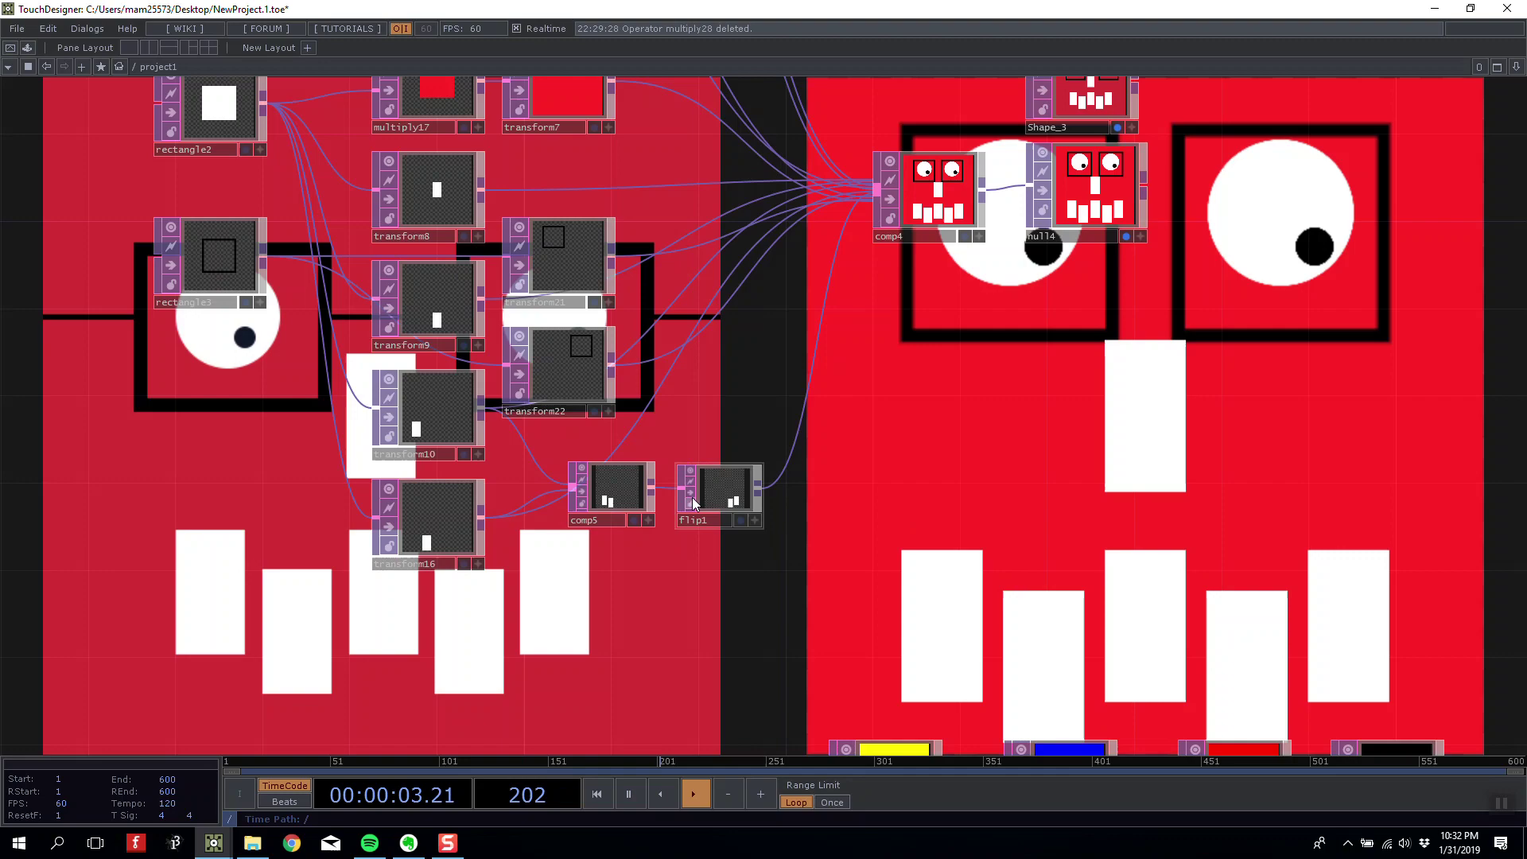
- Select flip1, which mirrors the teeth from comp5, and show its parameters
click(691, 495)
click(692, 497)
scroll(724, 501, up, 4)
click(722, 501)
scroll(471, 494, down, 1)
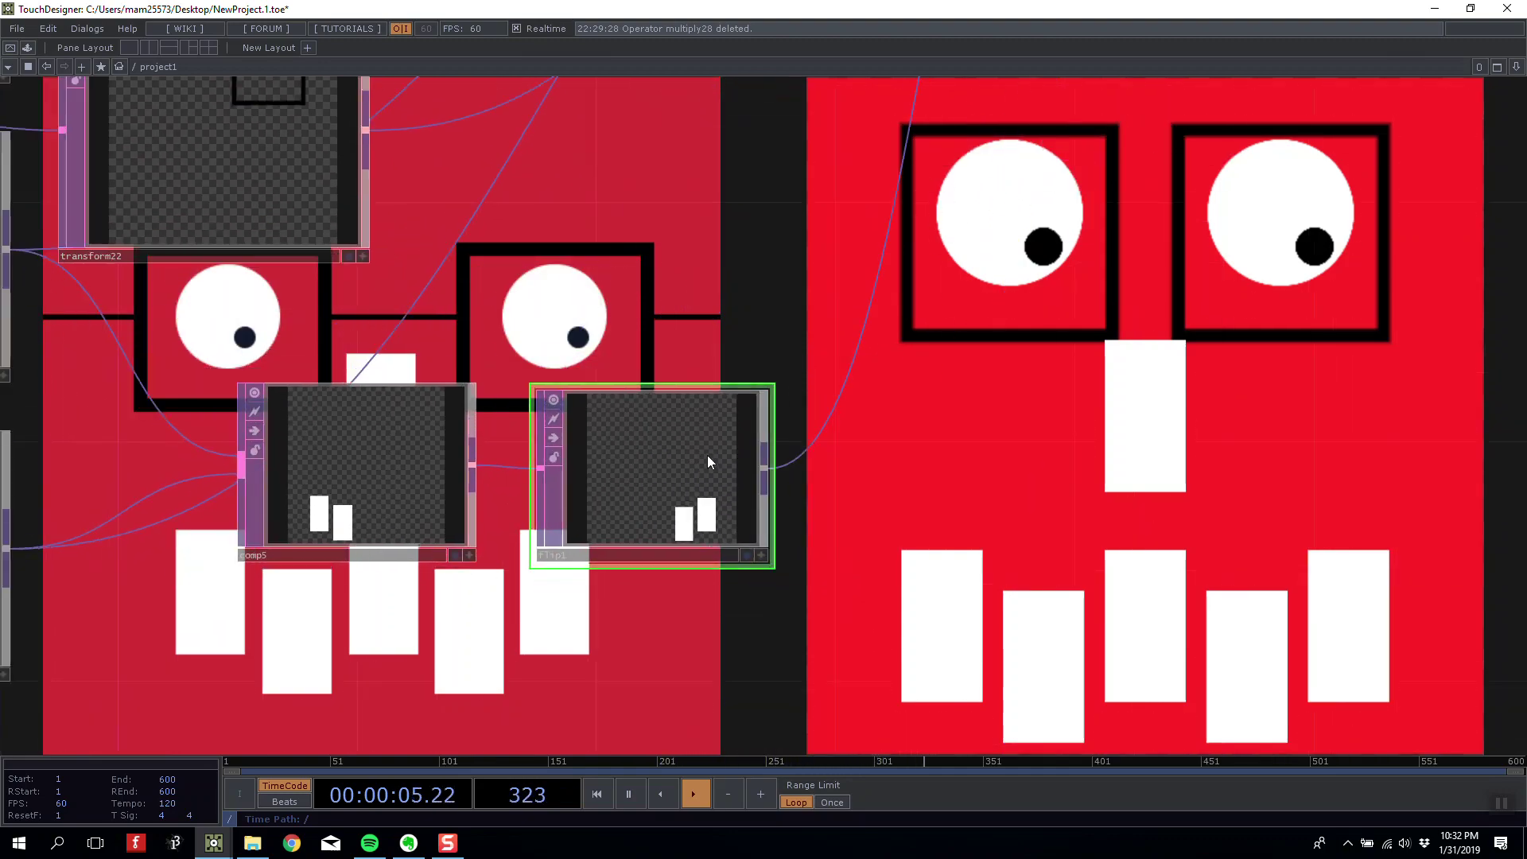
scroll(707, 457, down, 2)
key(p)
drag(917, 485, 816, 526)
drag(439, 497, 407, 498)
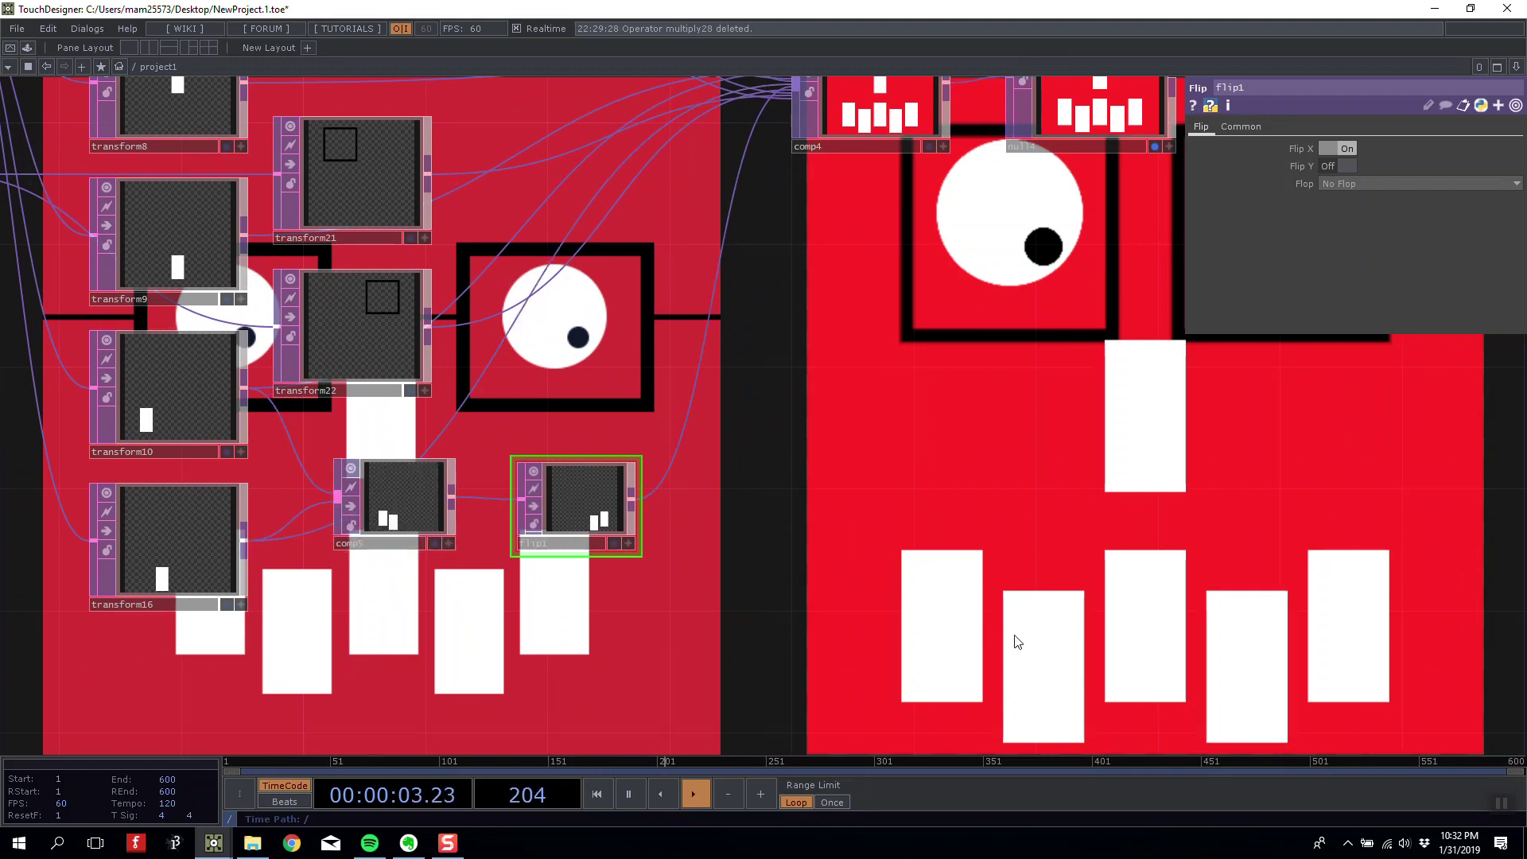
- Switch flip1's Flip X off and back on to compare the mirrored teeth
click(1329, 149)
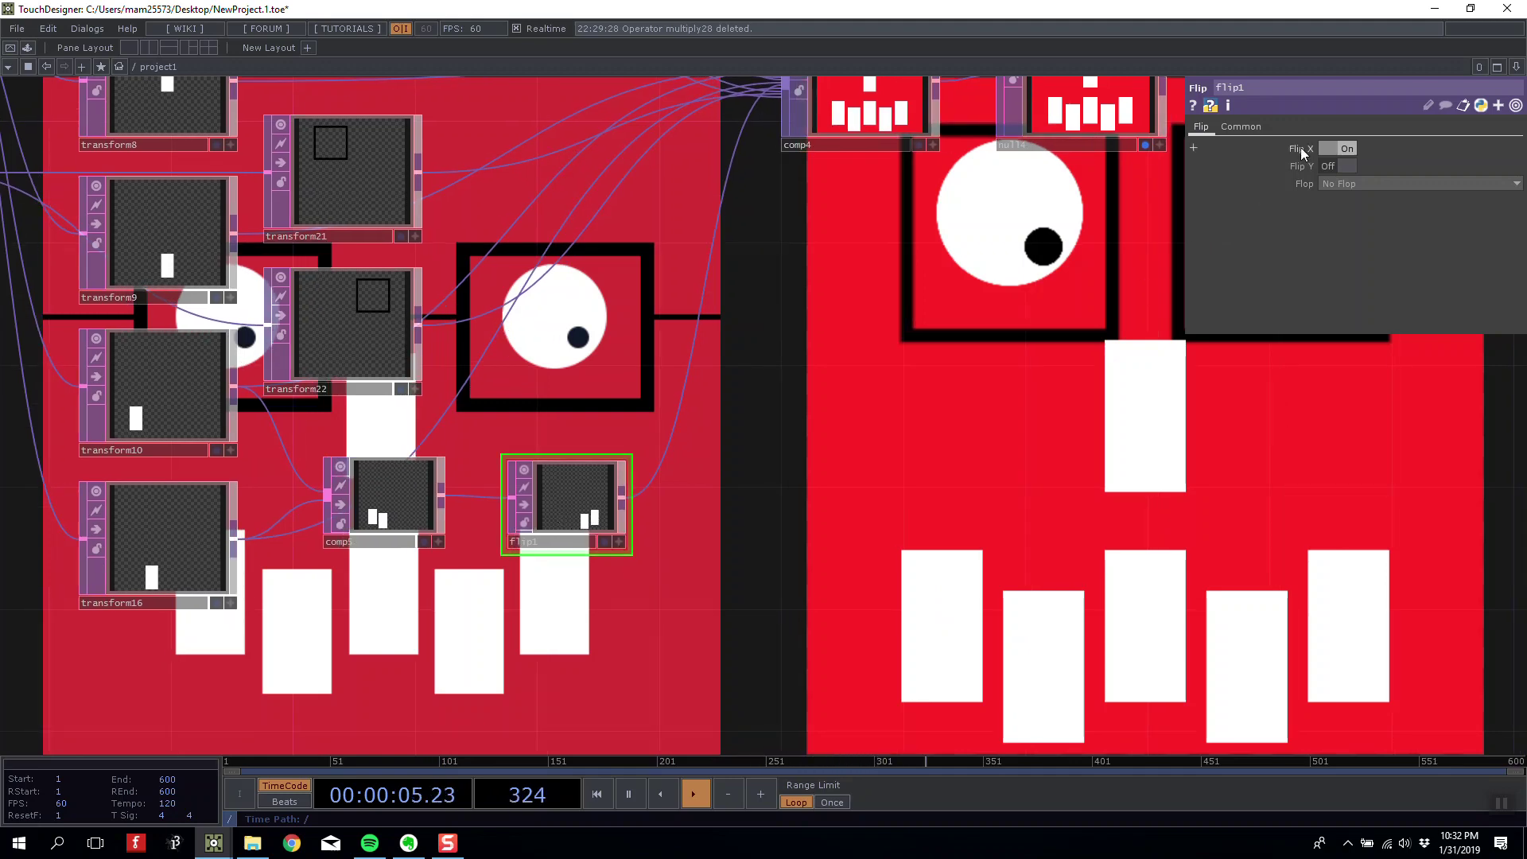
click(1333, 149)
scroll(799, 442, down, 5)
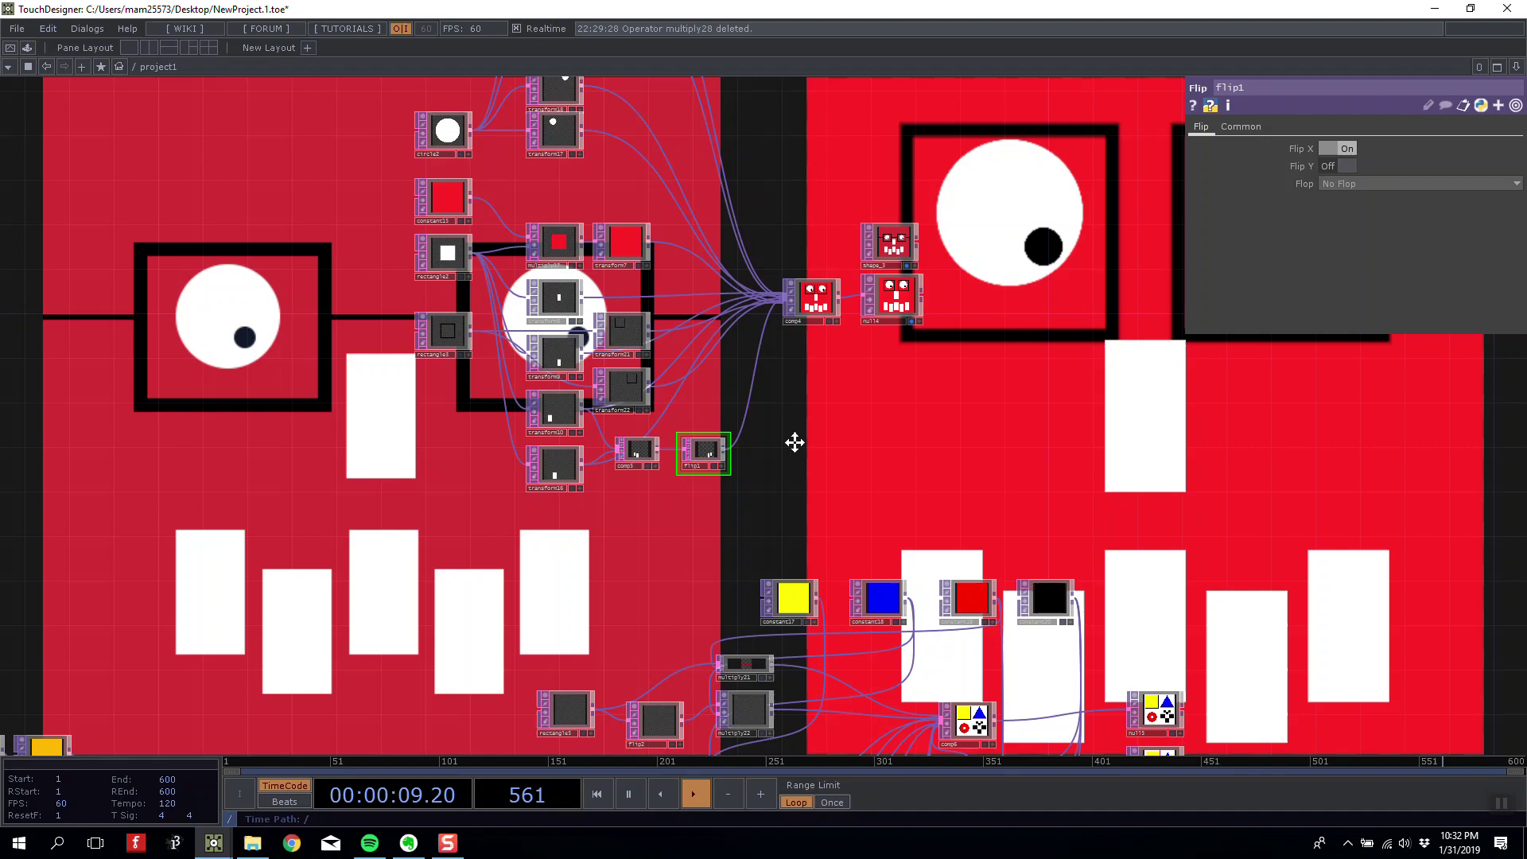
- Leave the red face network and hide null4 and Shape_3 from the background
scroll(804, 446, up, 6)
drag(794, 442, 739, 357)
scroll(740, 358, down, 3)
drag(672, 301, 516, 196)
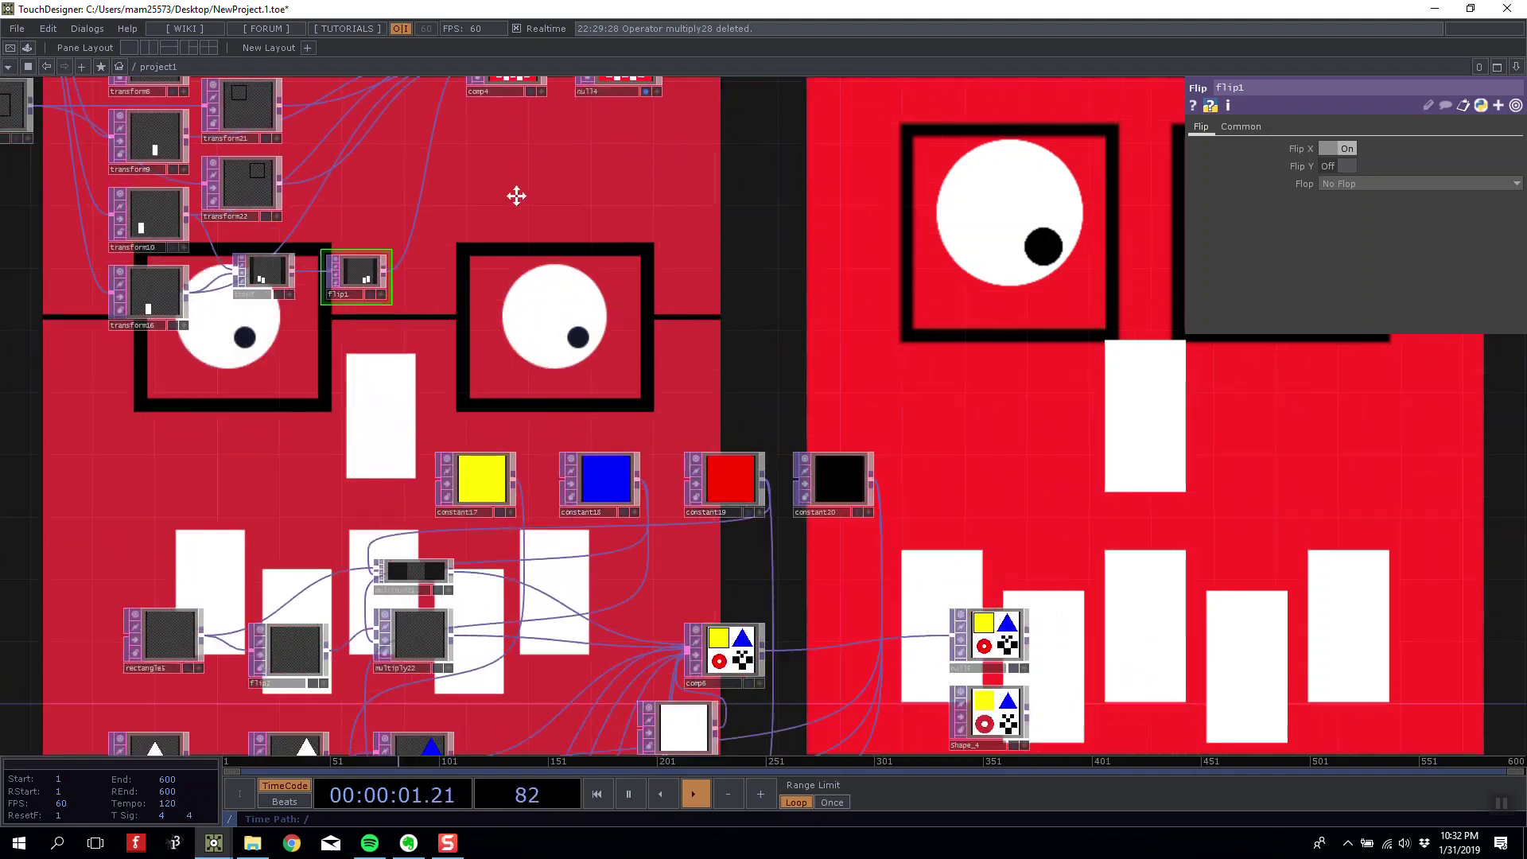
drag(1020, 277, 927, 122)
drag(1082, 268, 982, 381)
drag(867, 226, 982, 103)
scroll(528, 286, up, 4)
click(505, 272)
click(518, 424)
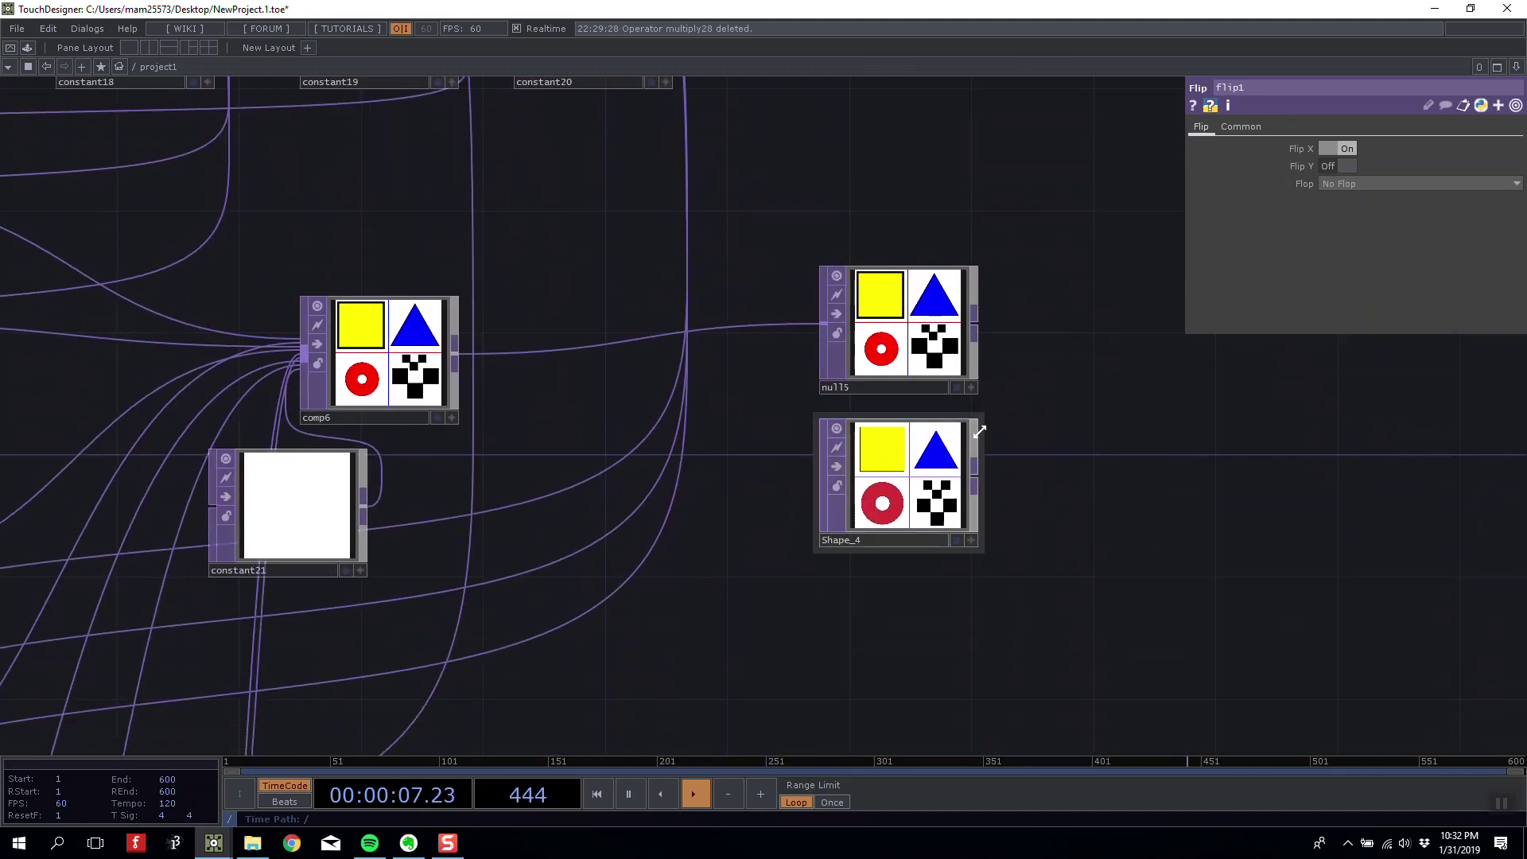
- Show null5 and Shape_4 together in the background of the four-shape network and hide the parameters
click(956, 388)
click(957, 540)
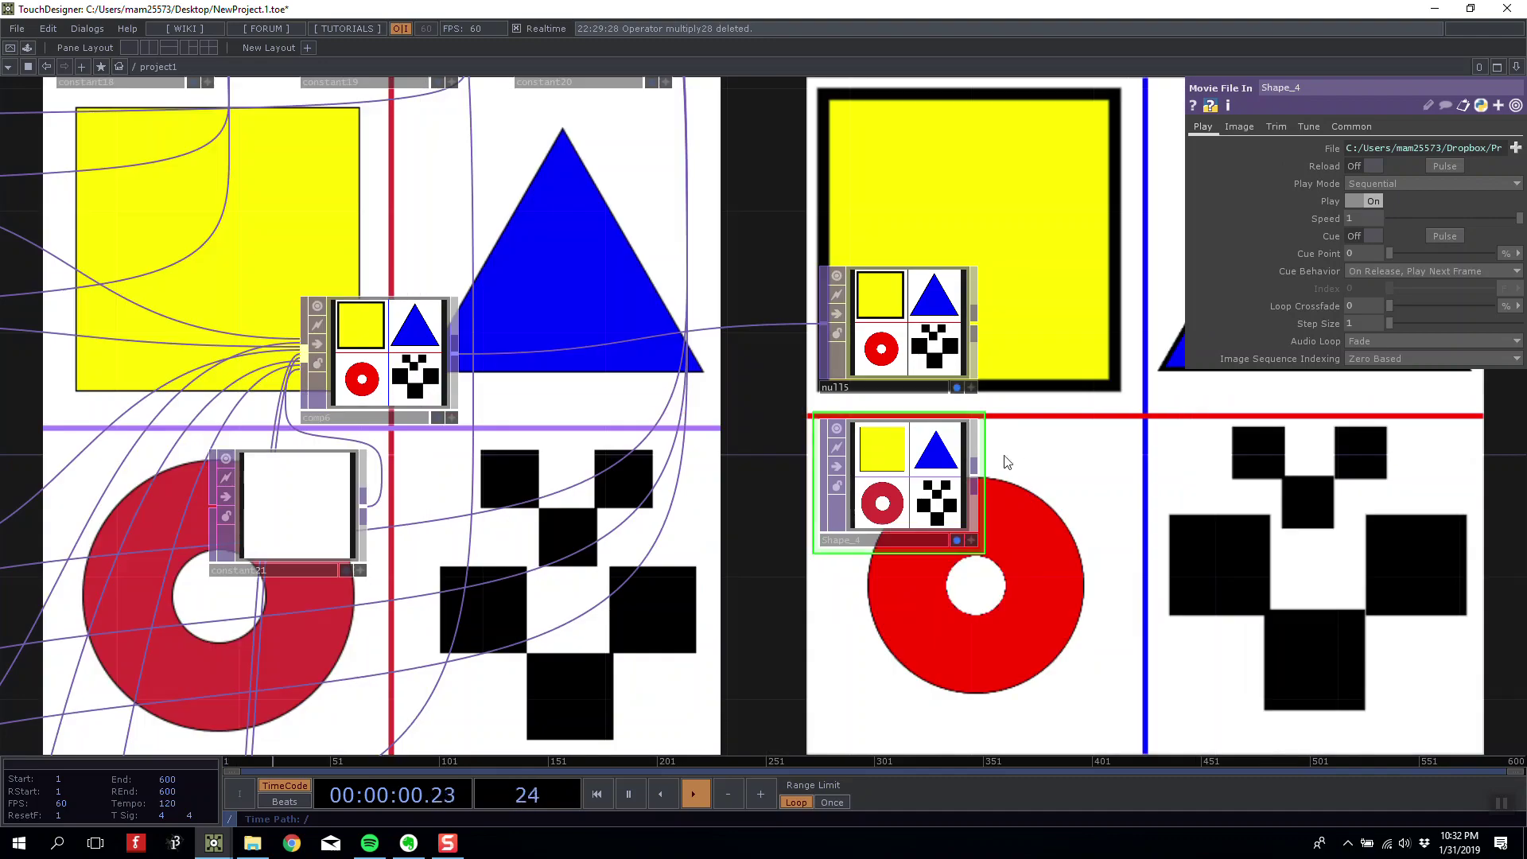
drag(998, 456, 901, 439)
scroll(914, 397, down, 3)
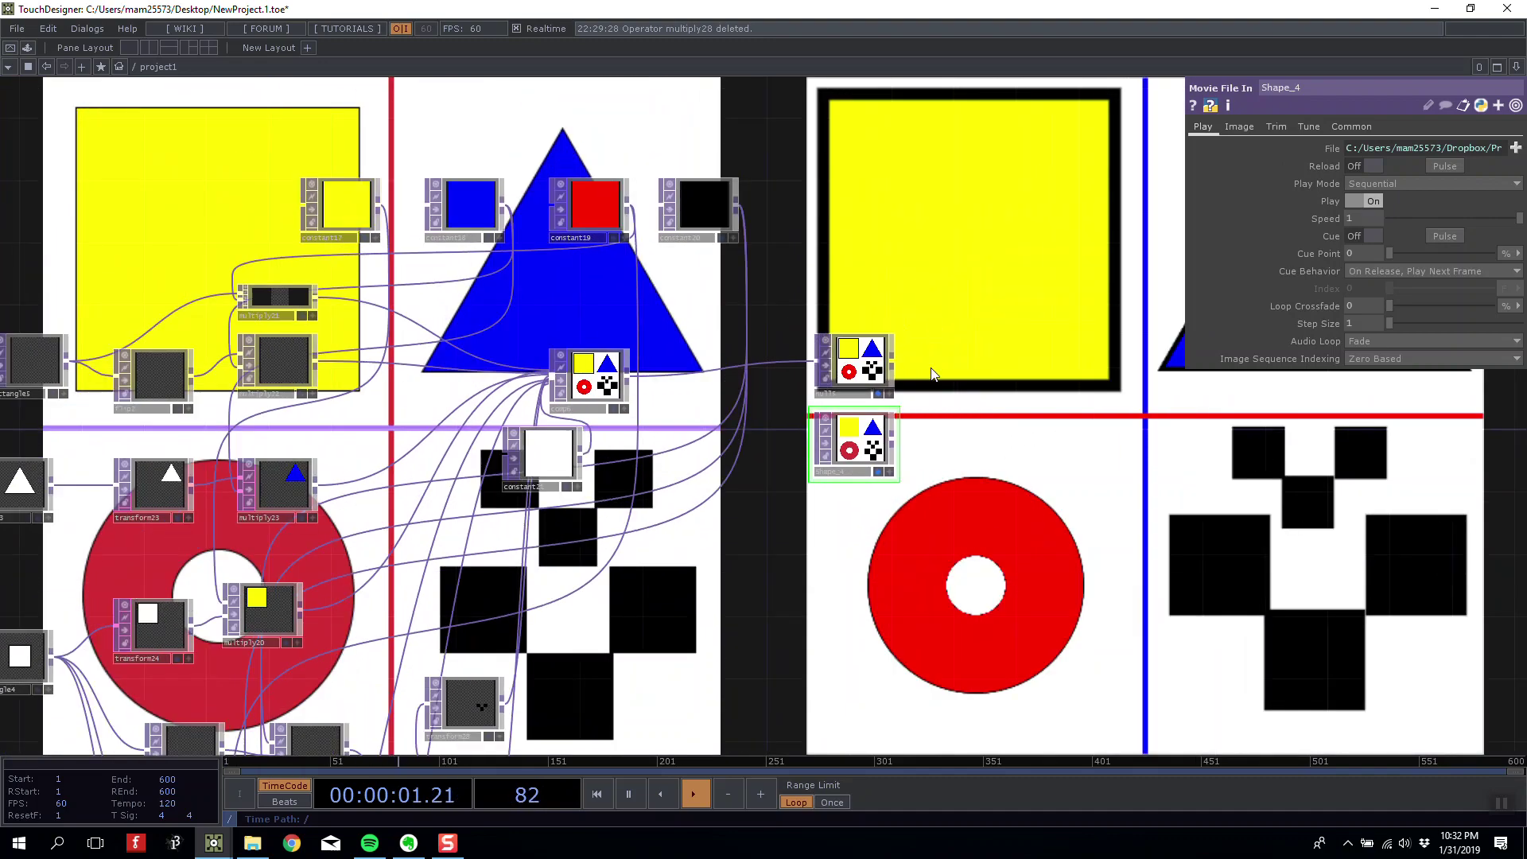
key(p)
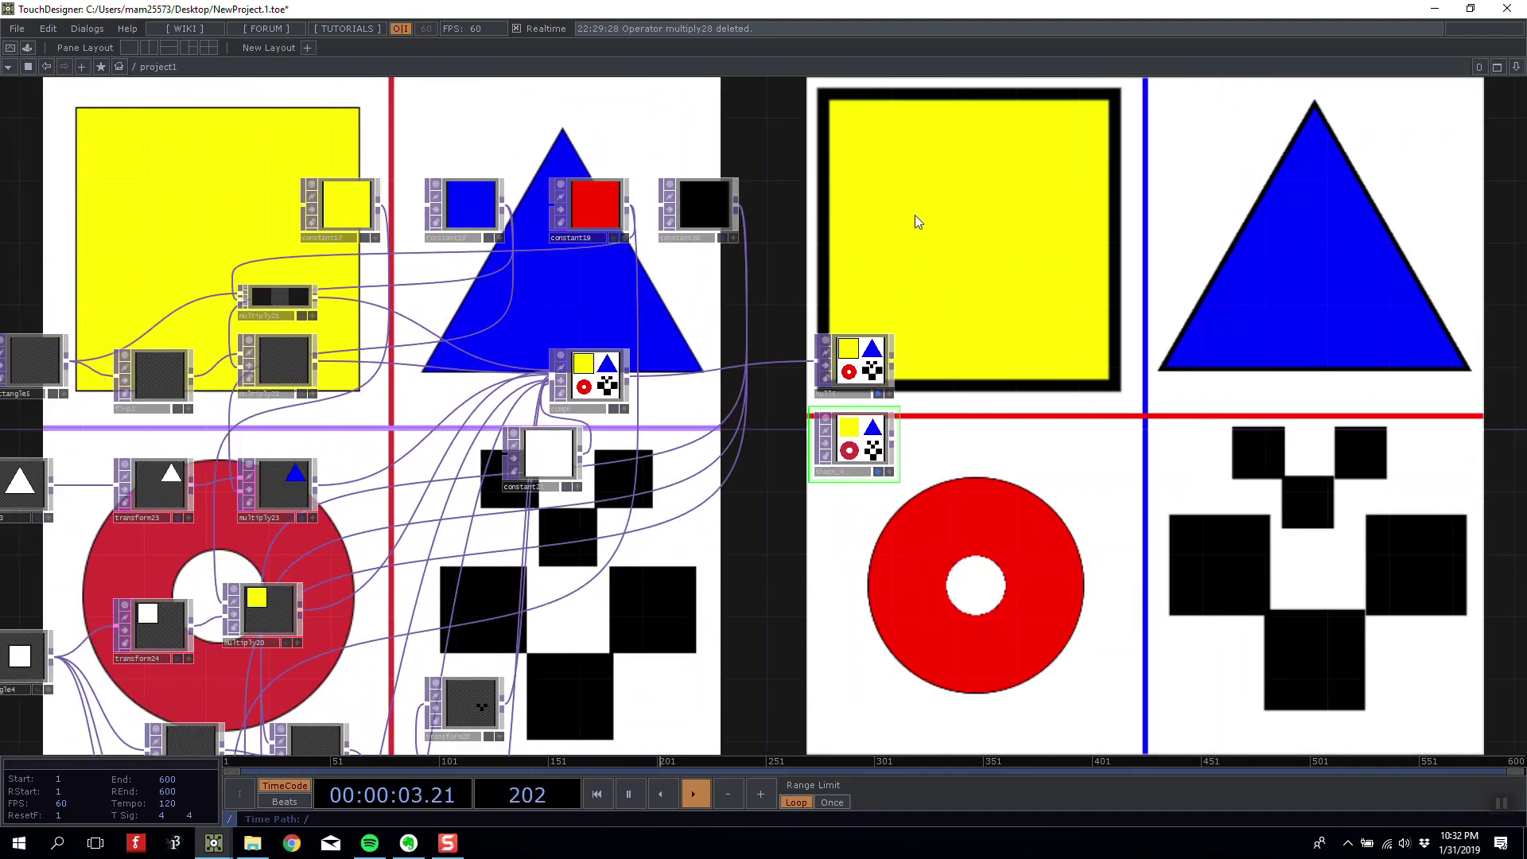
- Select circle3, the source of the triangle, and show its Circle parameters
drag(366, 451, 646, 279)
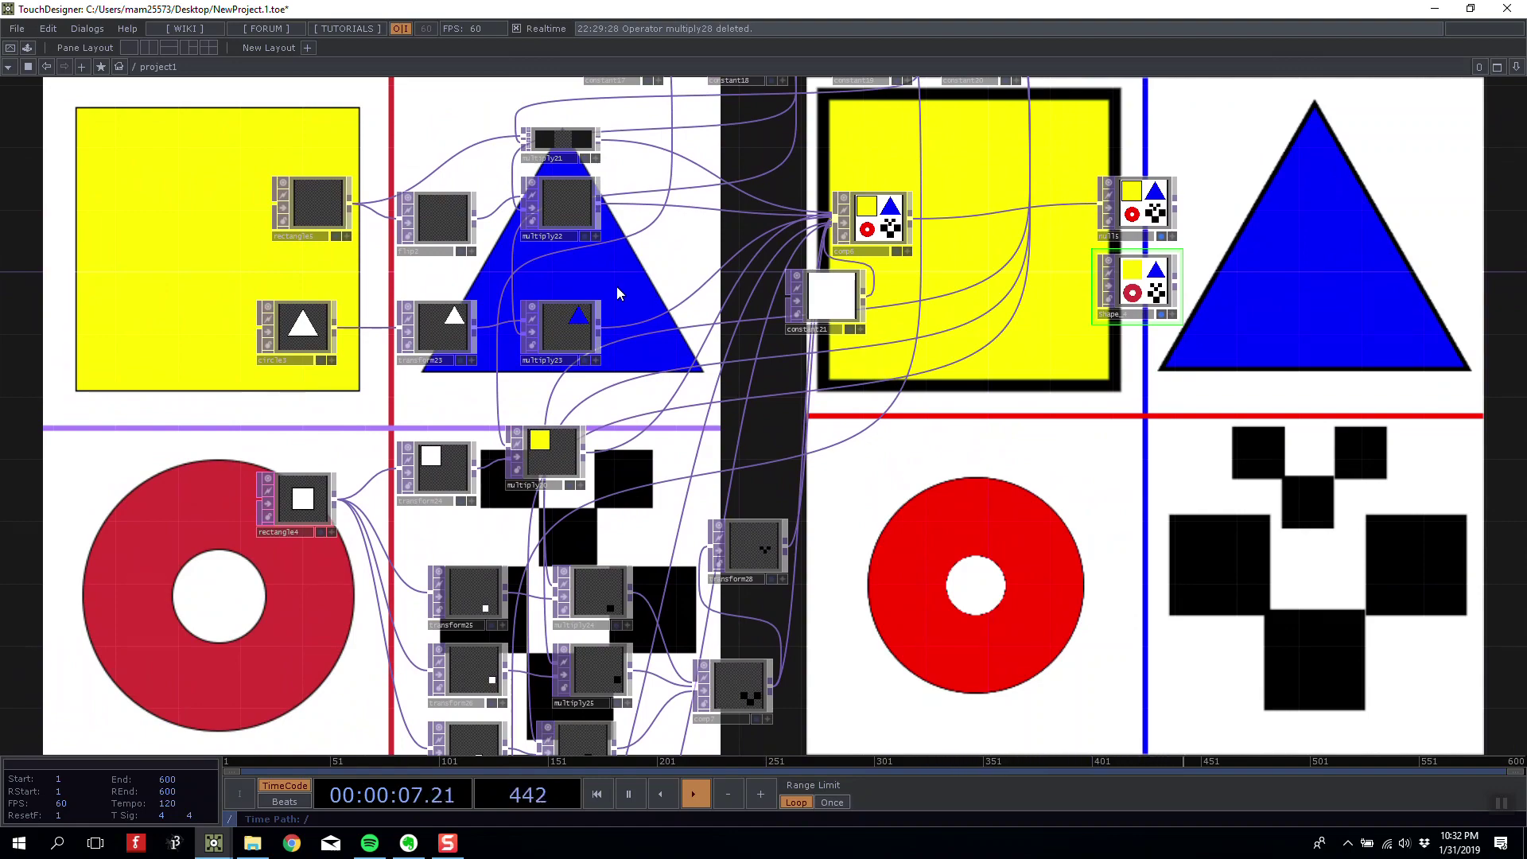
scroll(617, 287, up, 5)
scroll(613, 290, down, 3)
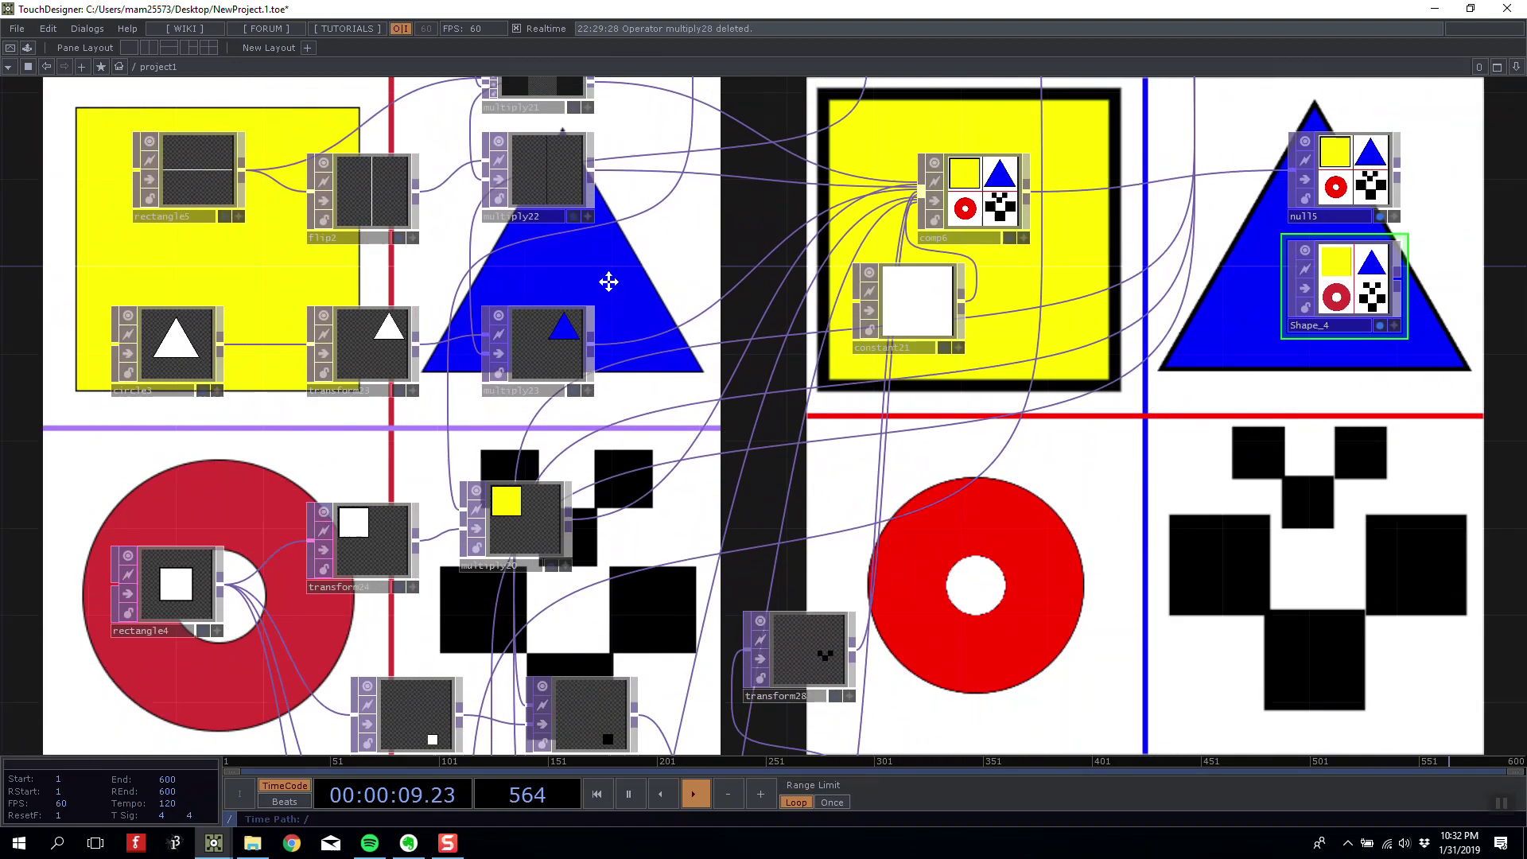
key(p)
click(247, 328)
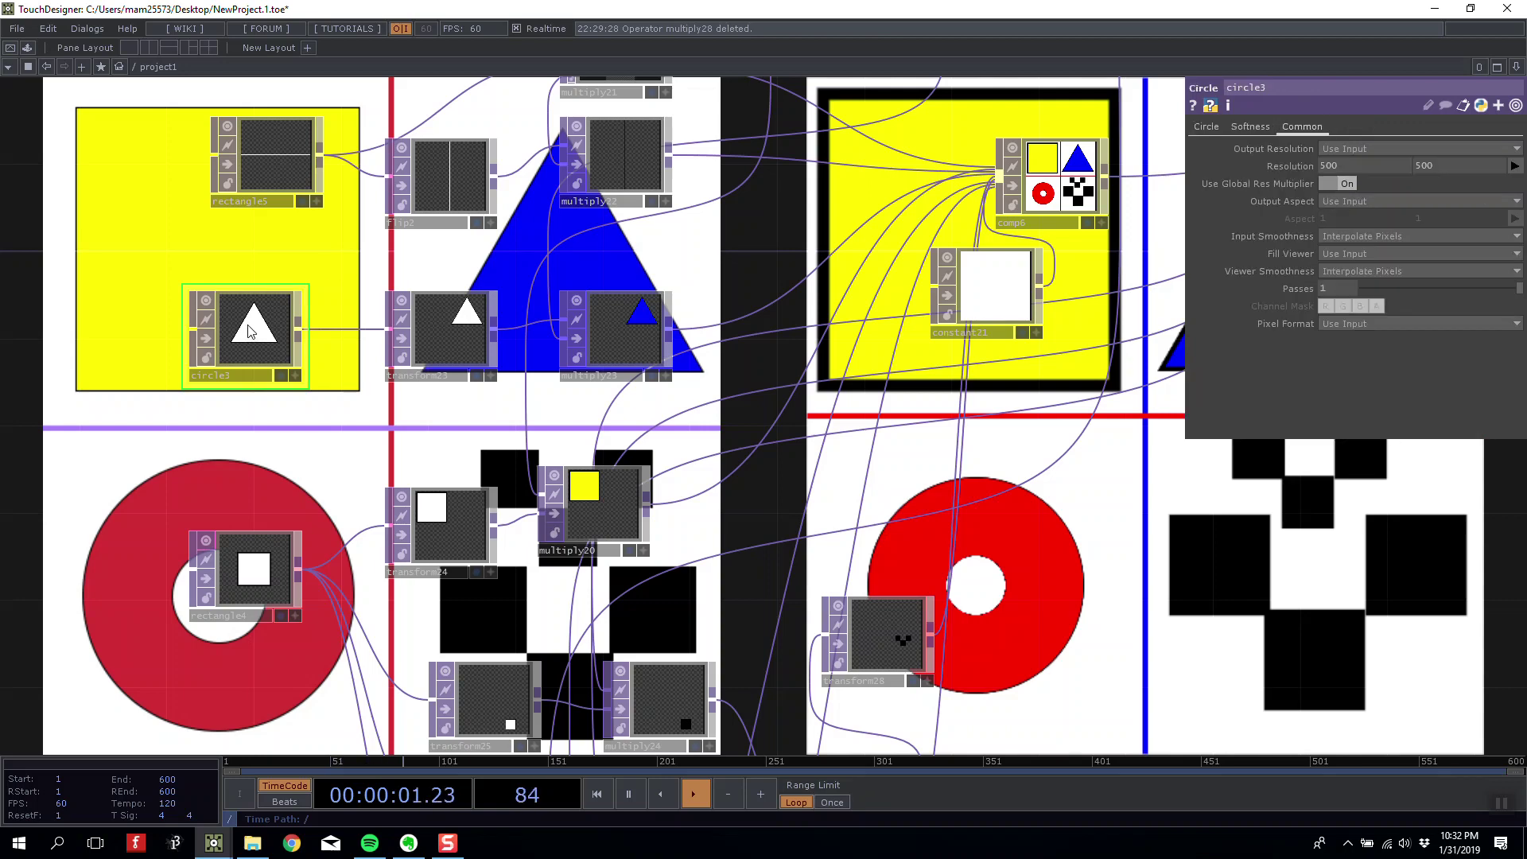
click(1206, 129)
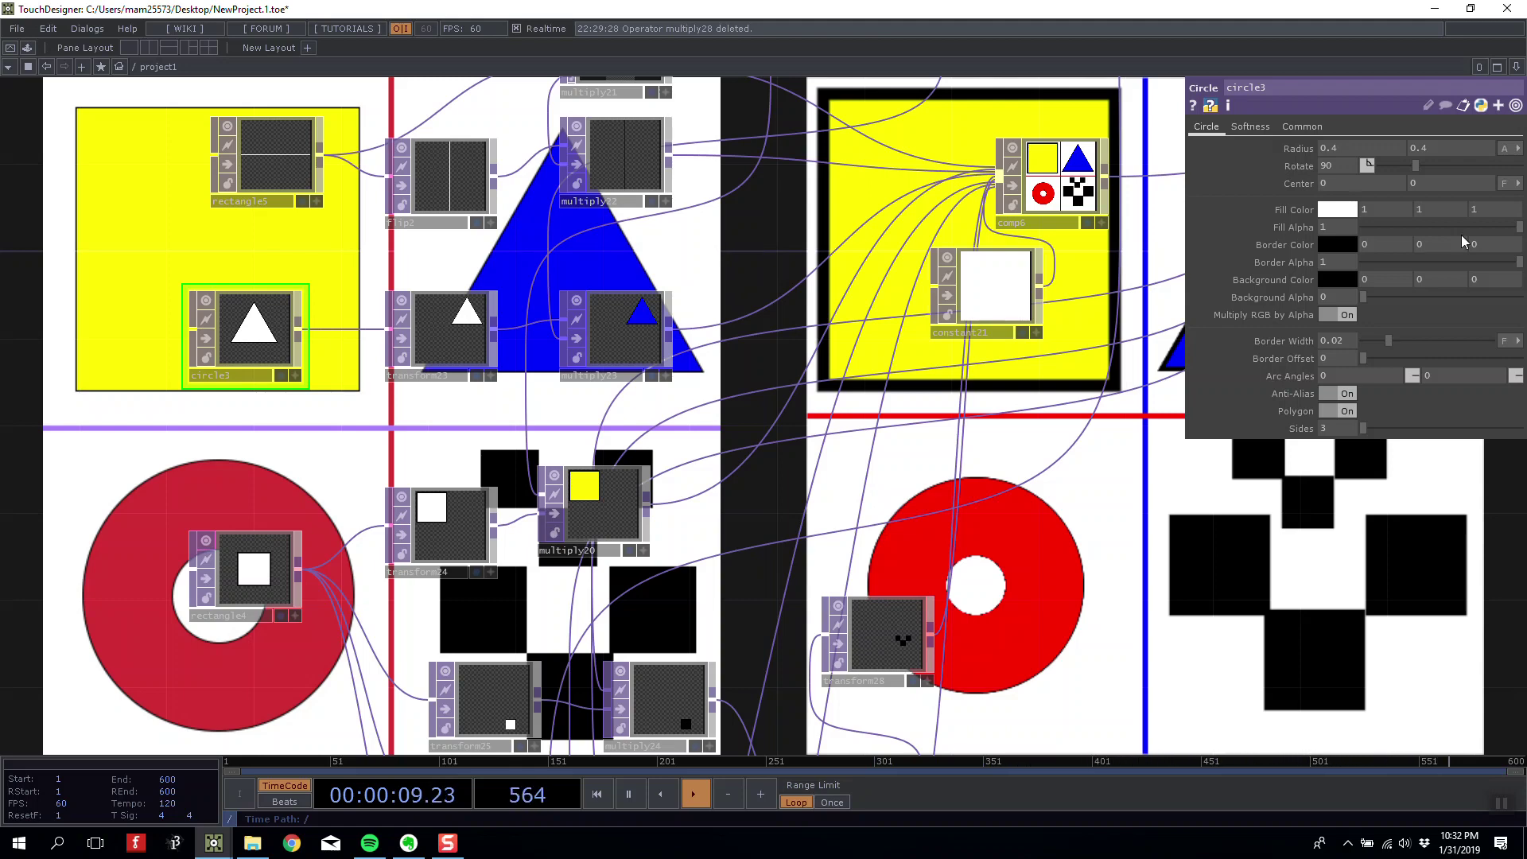
- Try circle3's polygon with 36 sides, restore its three-sided shape, and hide the parameters
click(1345, 411)
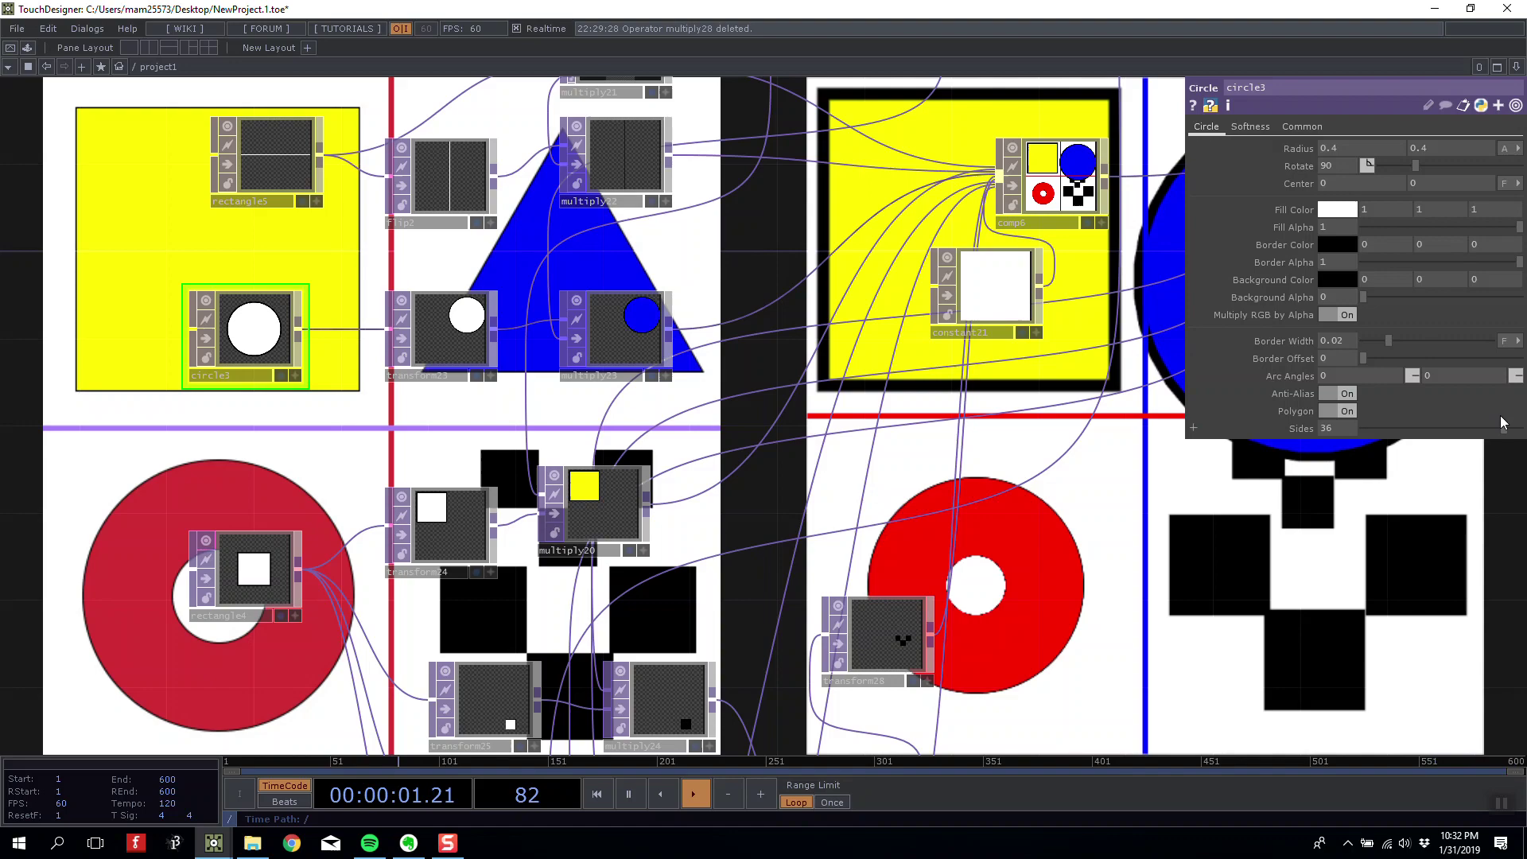
click(1342, 414)
key(p)
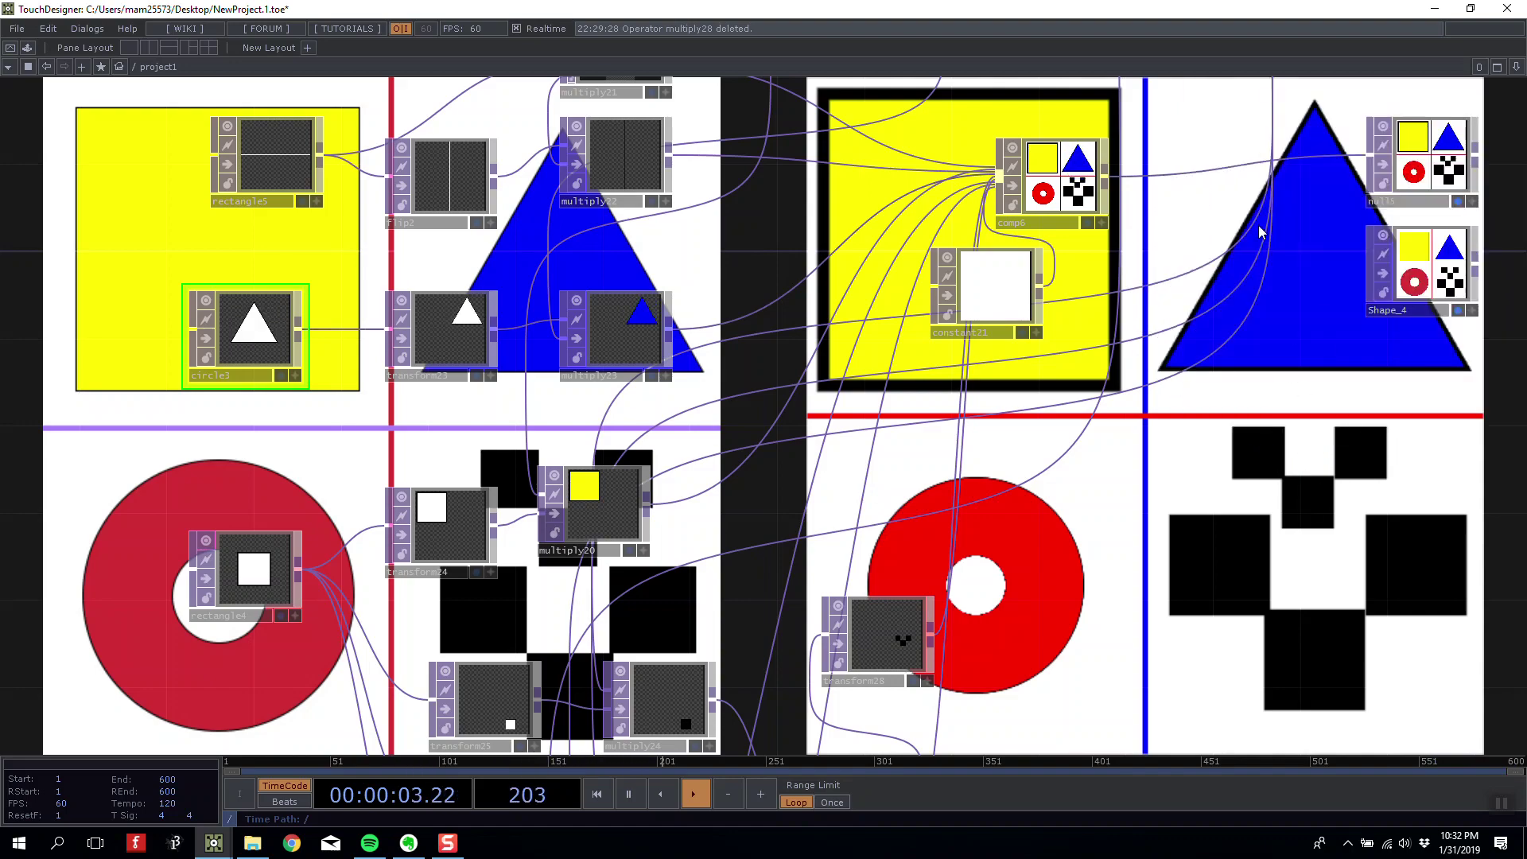
- Examine the four-shape network from rectangle4's square transforms and comp7 down to circle4's ring, and back up to comp6
mouse_move(1318, 356)
mouse_down()
mouse_move(1260, 395)
mouse_move(1334, 380)
mouse_up()
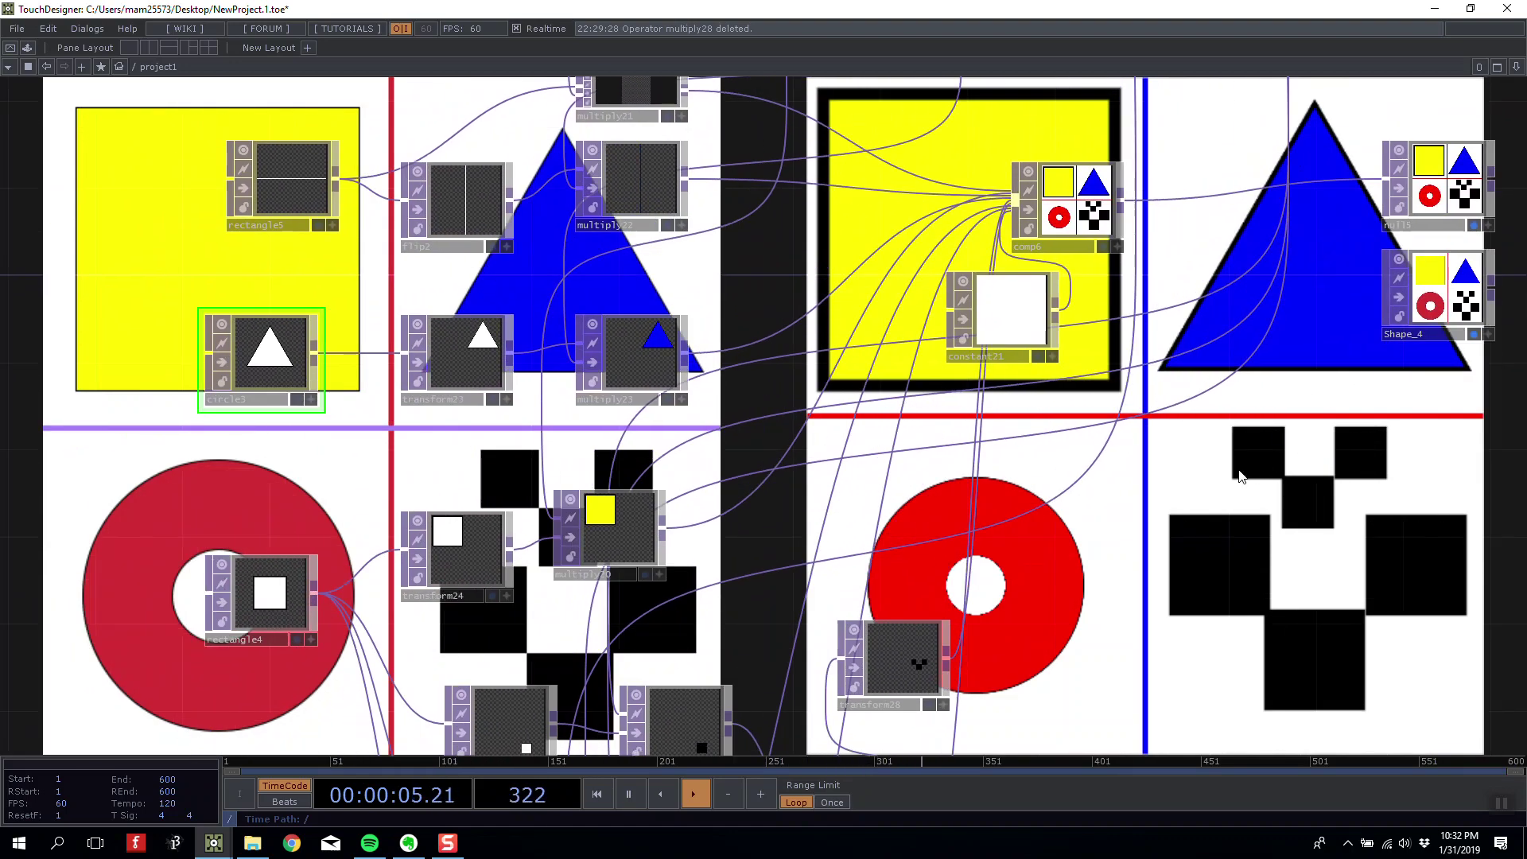
drag(1135, 569, 972, 294)
scroll(1104, 440, down, 3)
drag(389, 377, 368, 338)
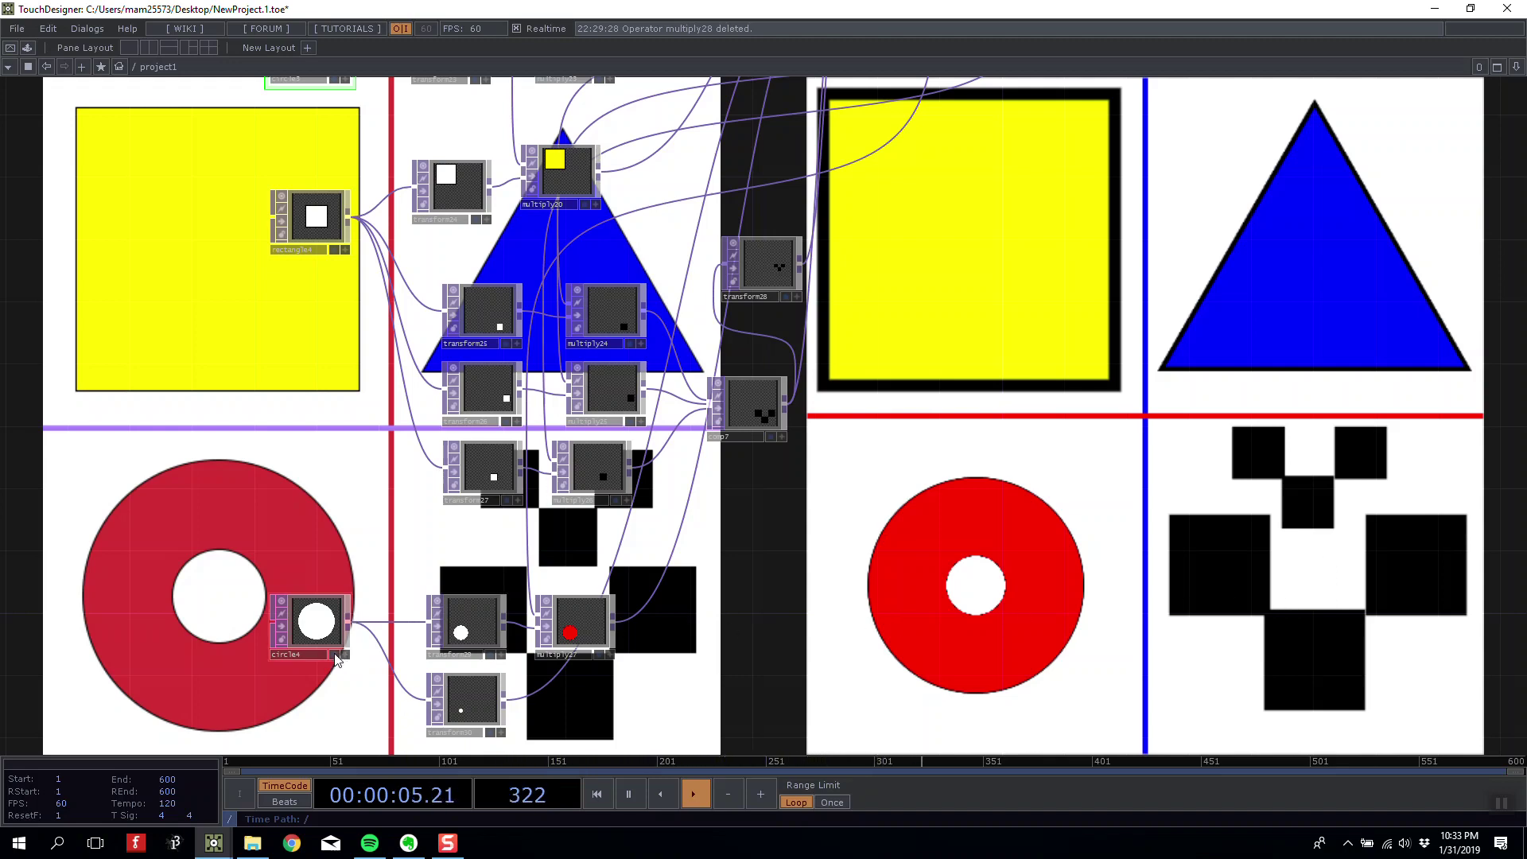
drag(356, 580, 316, 505)
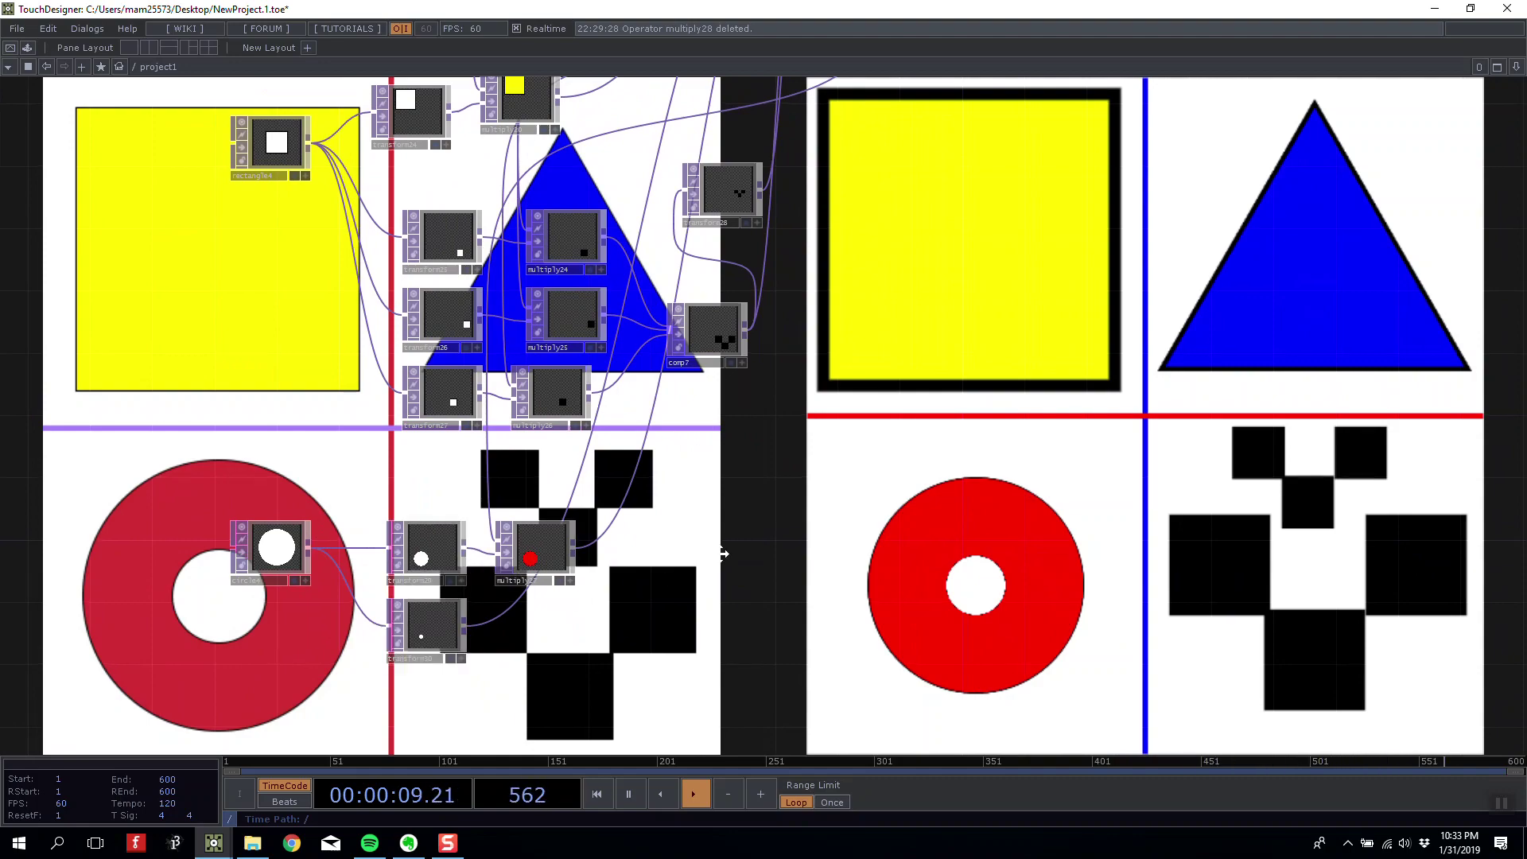
drag(722, 555, 723, 613)
drag(781, 556, 736, 586)
mouse_move(883, 217)
mouse_down()
mouse_move(707, 501)
mouse_move(783, 515)
mouse_up()
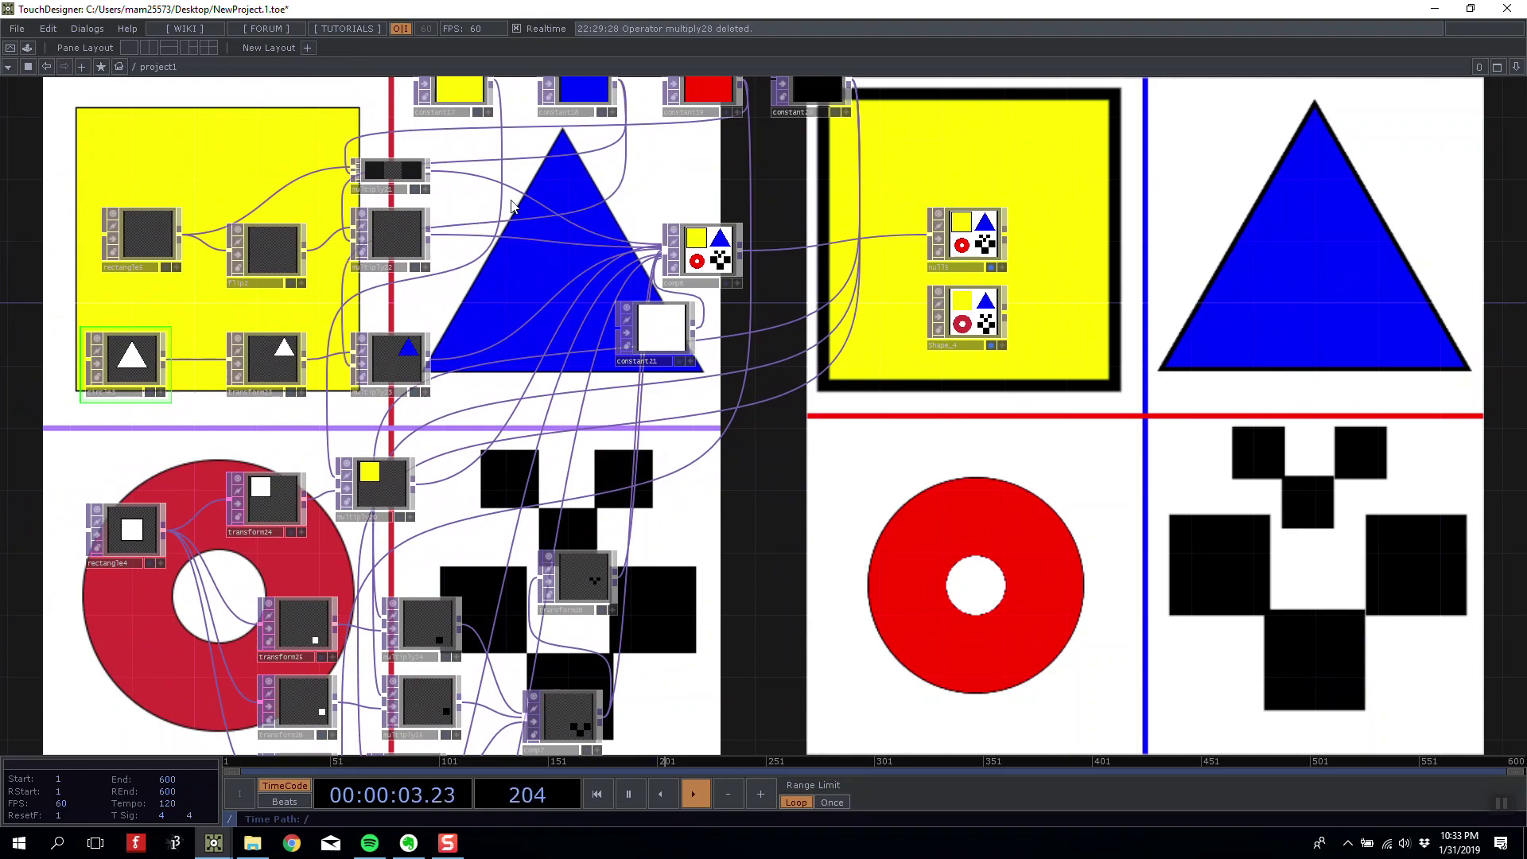
- Inspect the dividing lines up close, selecting rectangle5 and the flip2 operator that turns its line vertical
drag(204, 270, 251, 259)
scroll(251, 259, up, 5)
drag(187, 312, 330, 376)
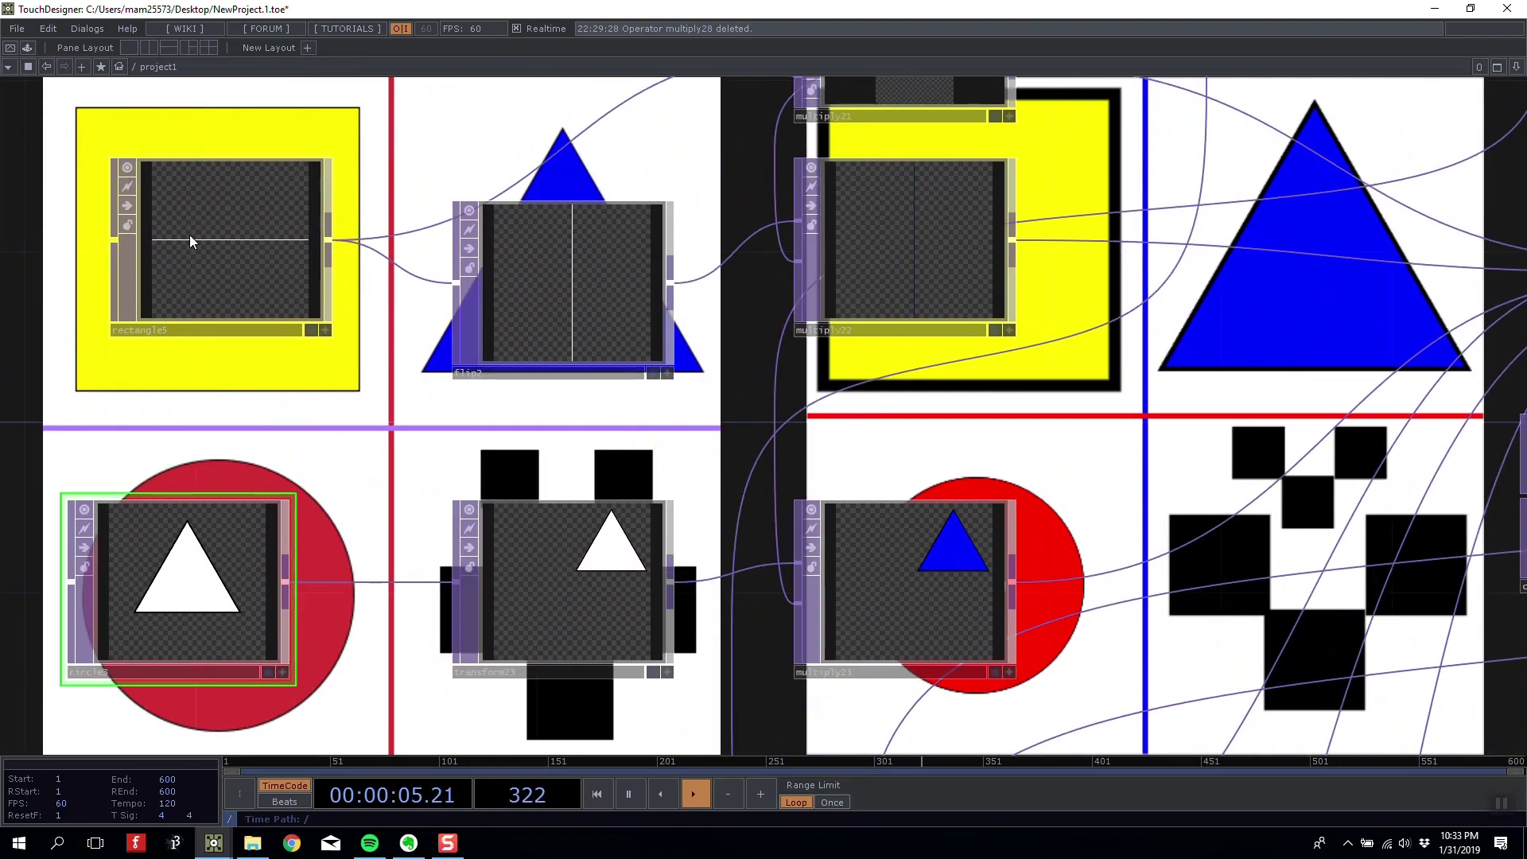
scroll(191, 237, up, 5)
click(217, 253)
scroll(252, 262, down, 5)
drag(525, 469, 310, 450)
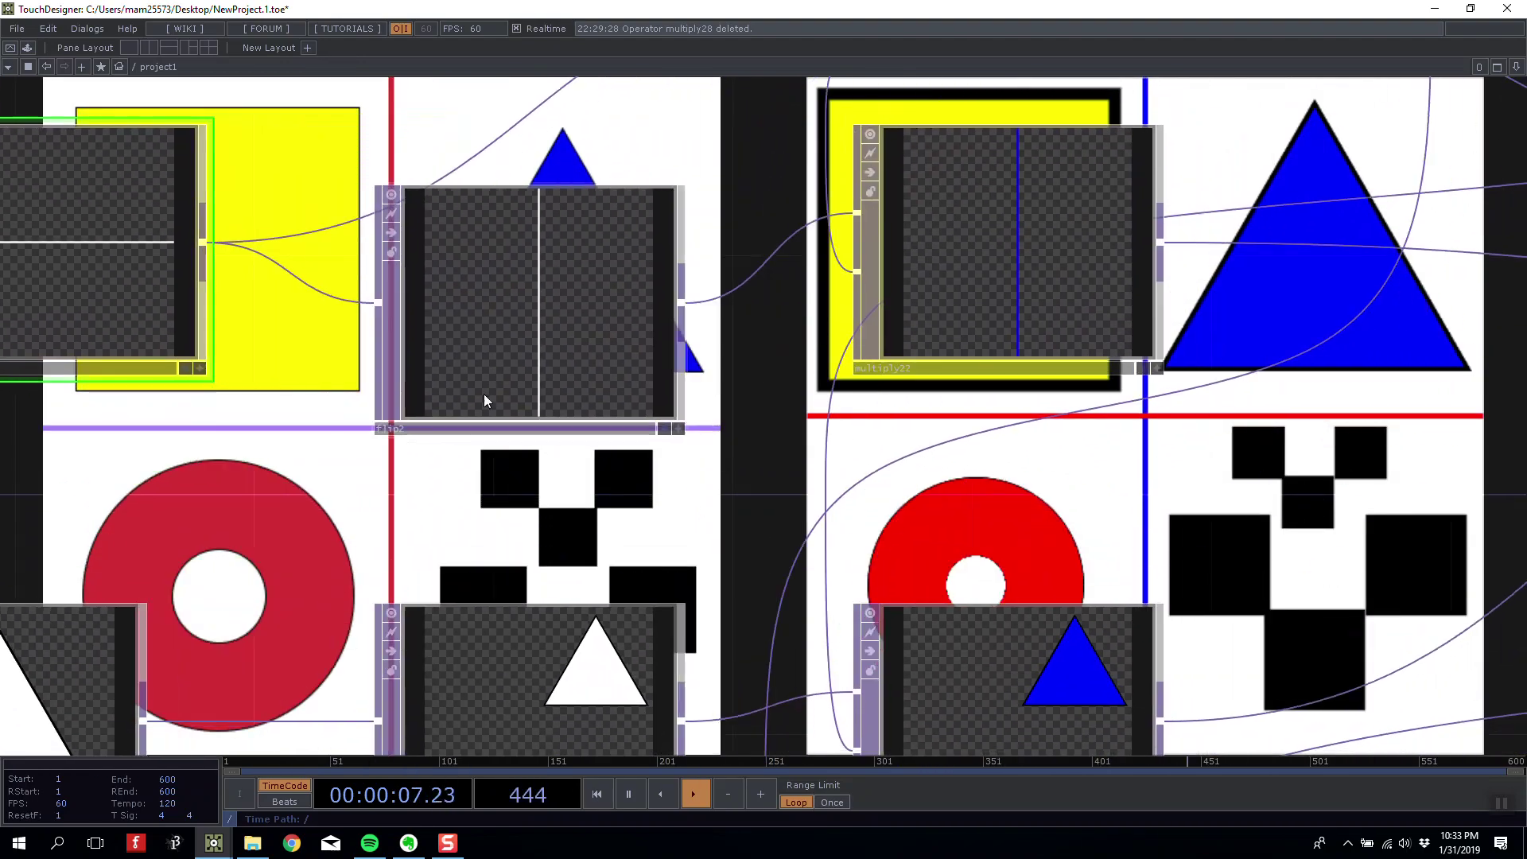
click(484, 393)
- Follow the dividing lines and color constants through the multiply operators into comp6 and select comp6
drag(1023, 449, 445, 477)
scroll(751, 470, down, 3)
scroll(445, 477, down, 3)
drag(1223, 404, 911, 498)
scroll(911, 497, down, 3)
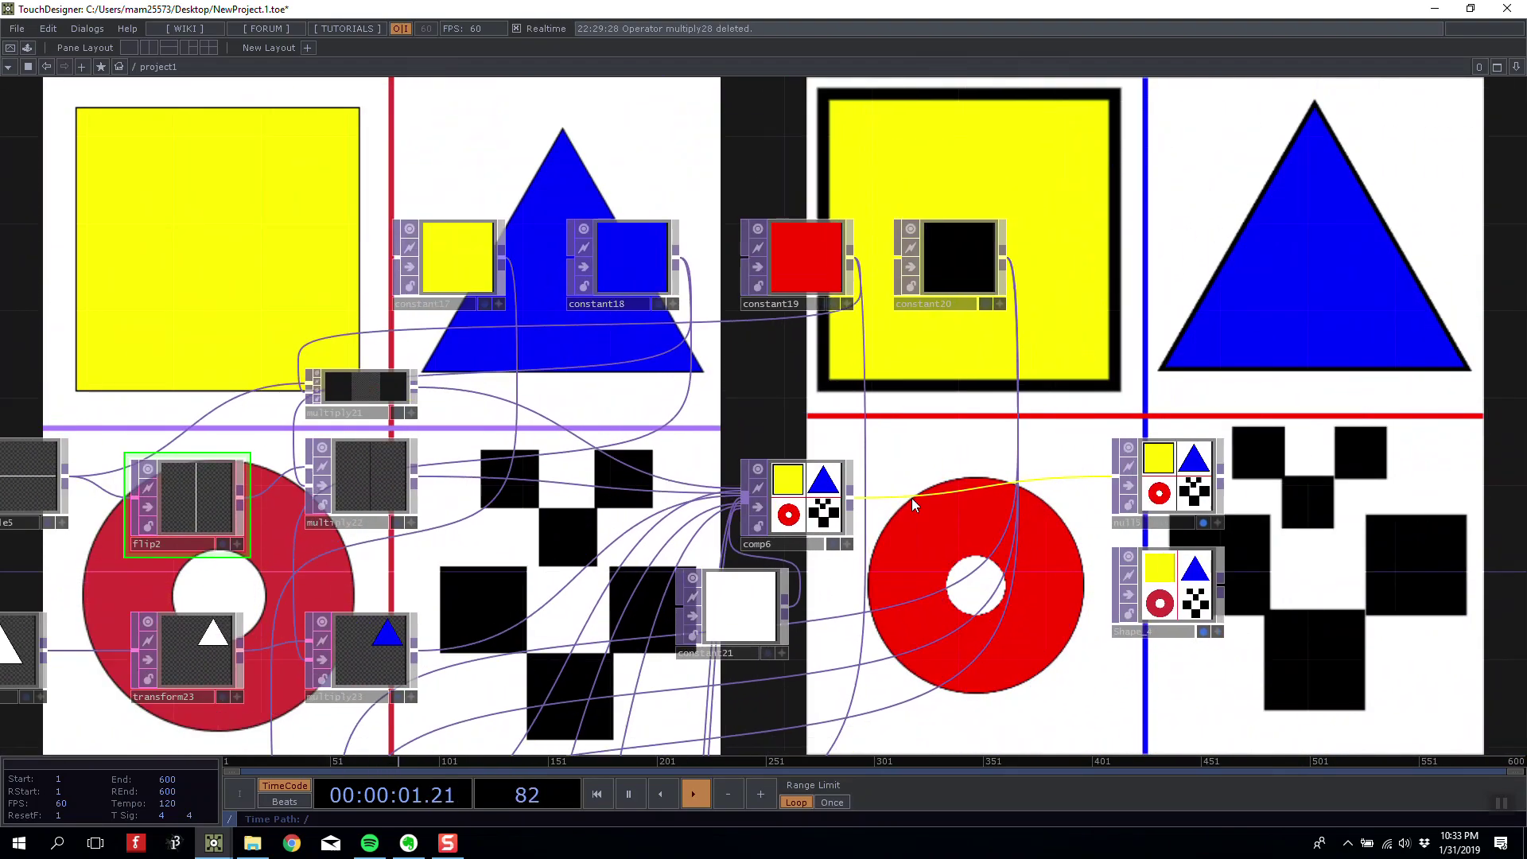
drag(888, 440, 877, 301)
drag(810, 357, 854, 358)
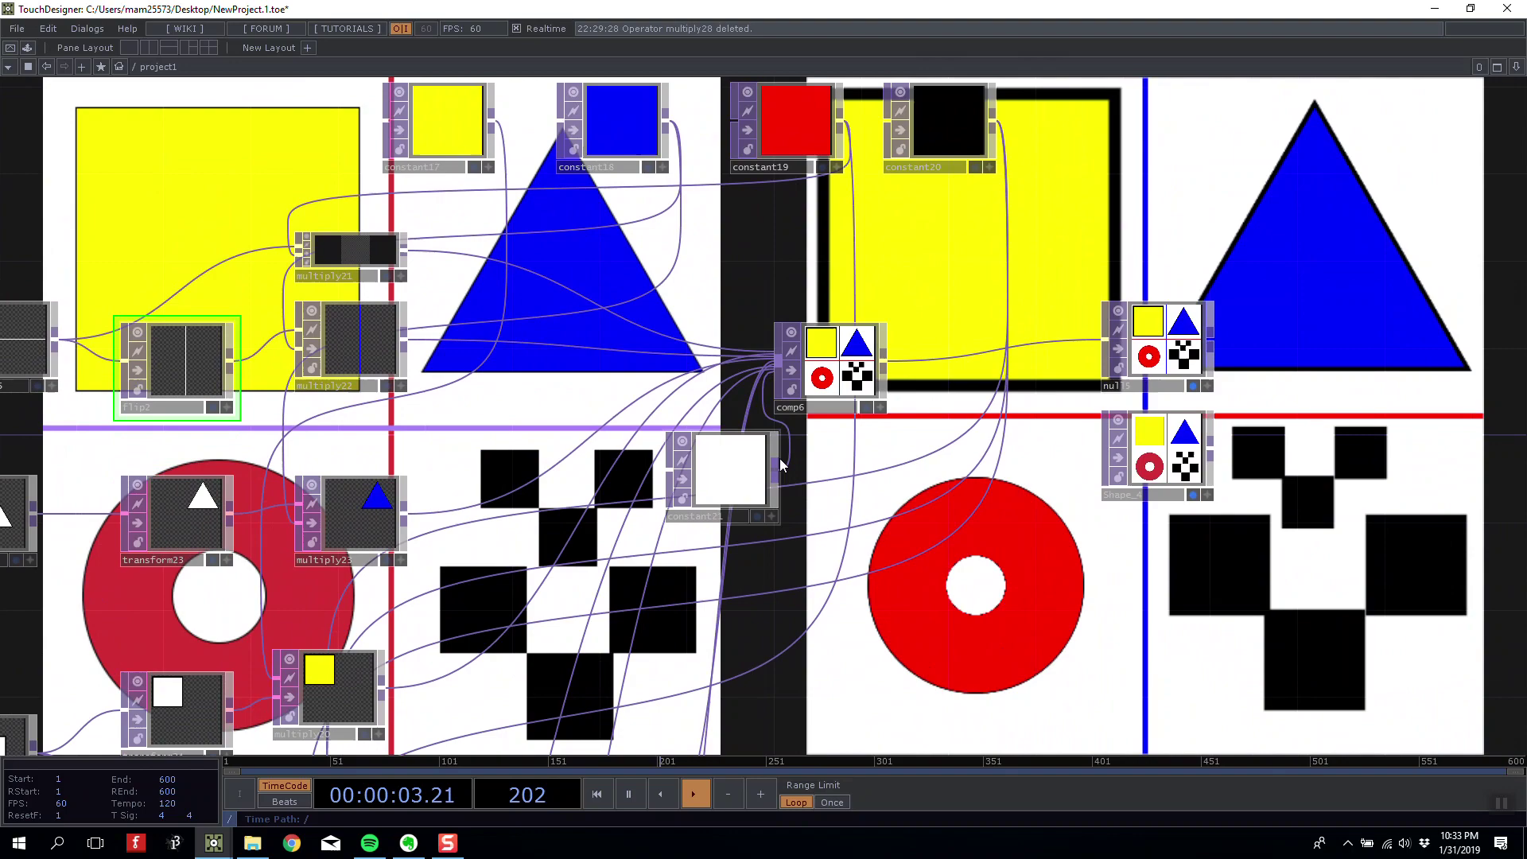
drag(743, 465, 722, 423)
click(815, 356)
- Hide null5 and Shape_4 from the background and bring all the shape networks into view
drag(1066, 491, 900, 330)
drag(1022, 239, 809, 337)
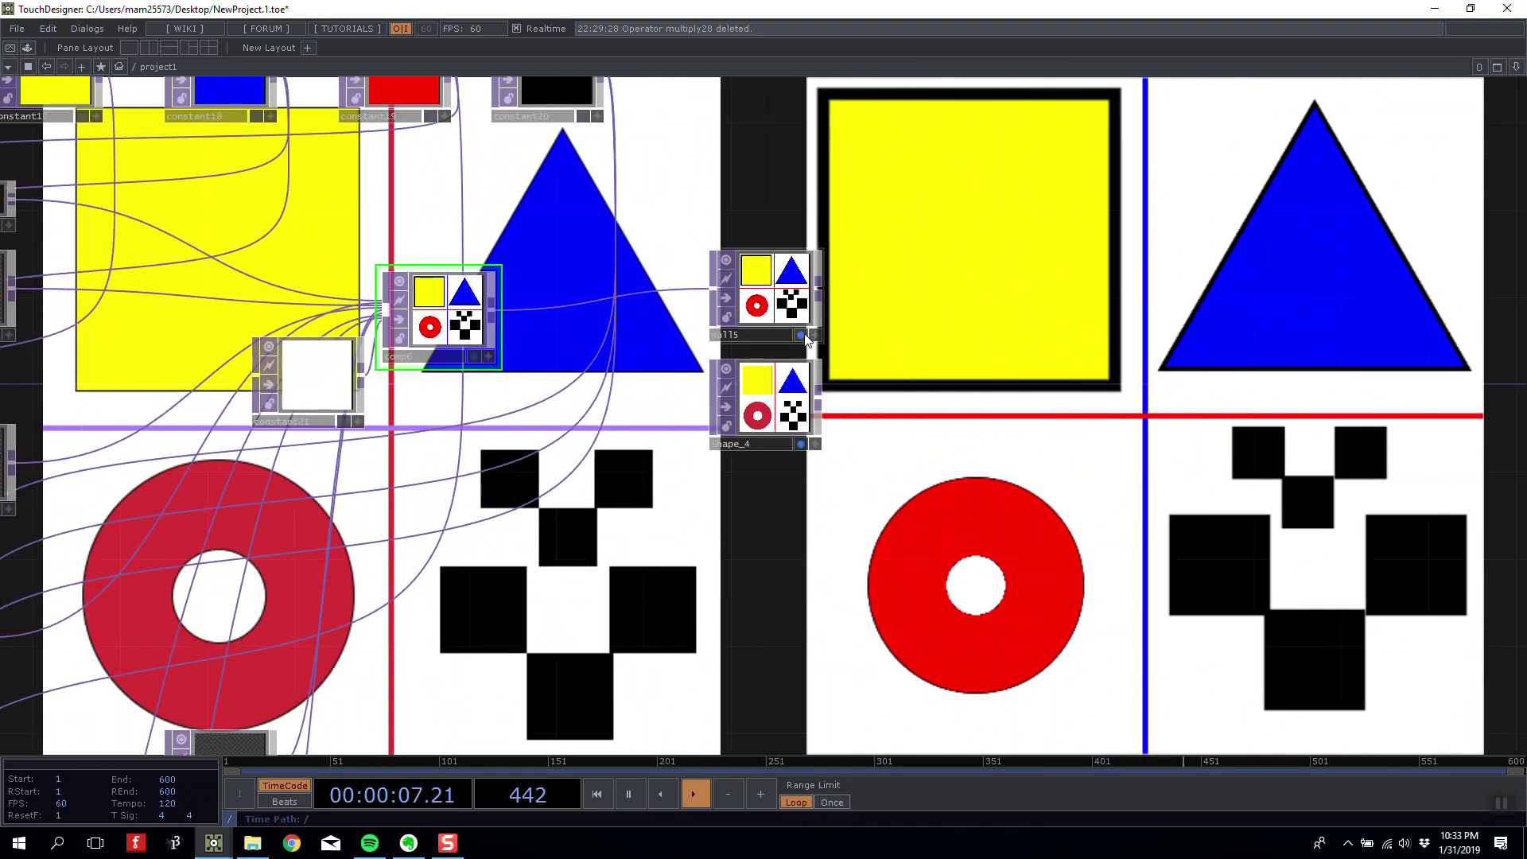
click(801, 335)
click(801, 444)
scroll(852, 477, down, 6)
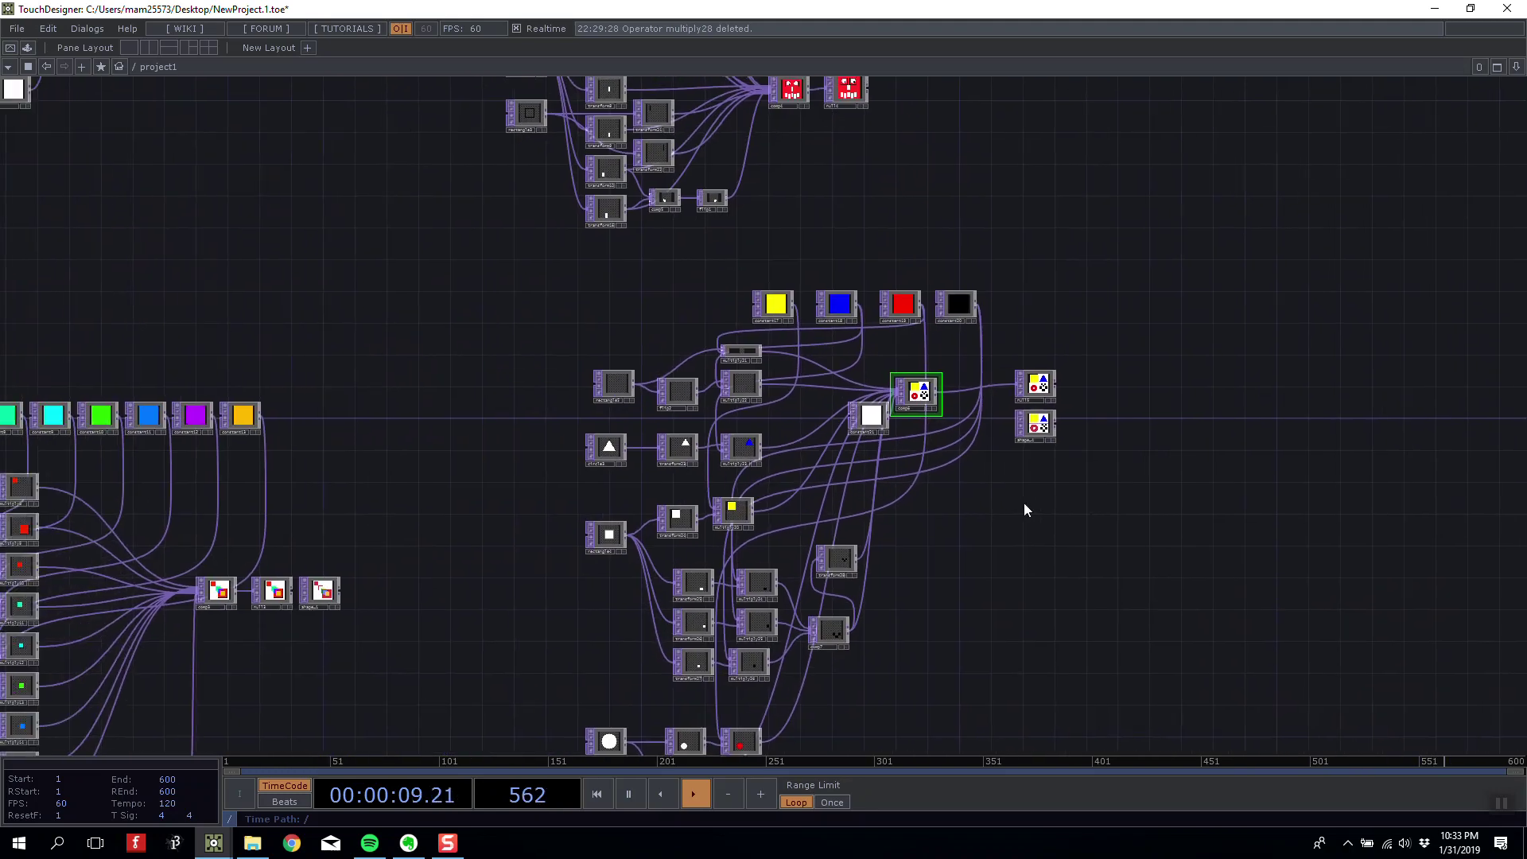
scroll(1057, 521, down, 4)
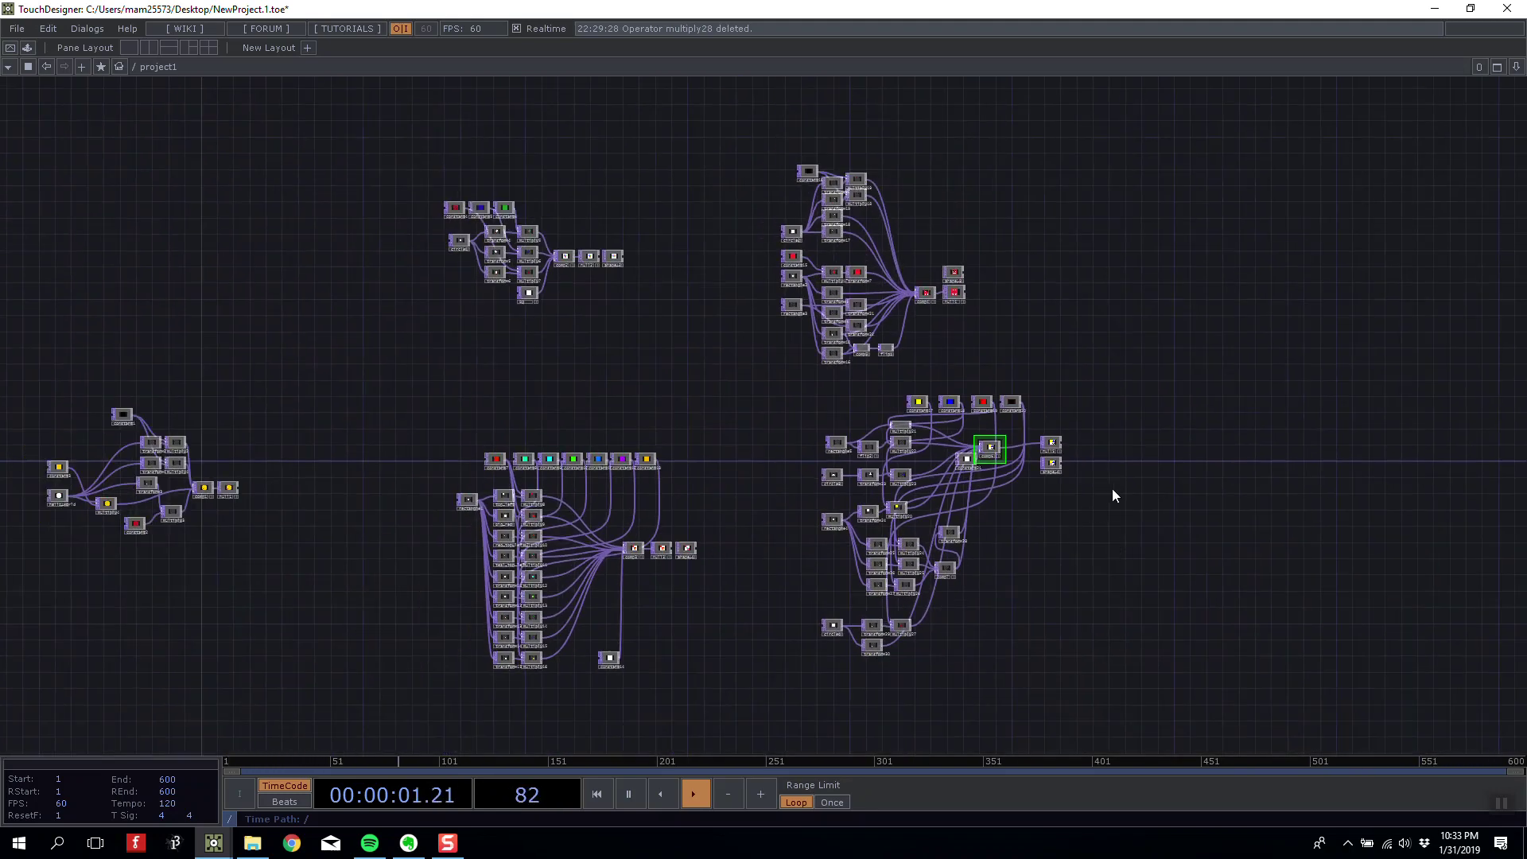